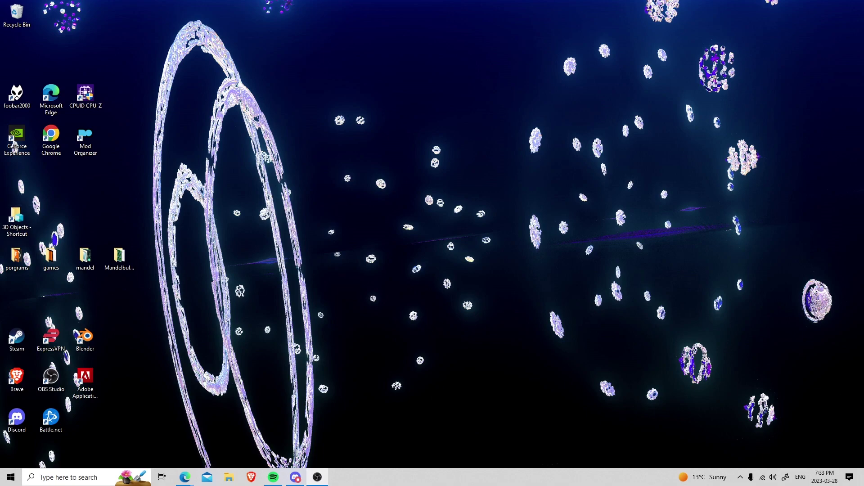
- Open mandelbulb.com in Microsoft Edge and maximize the browser window
click(185, 477)
drag(1, 162, 458, 89)
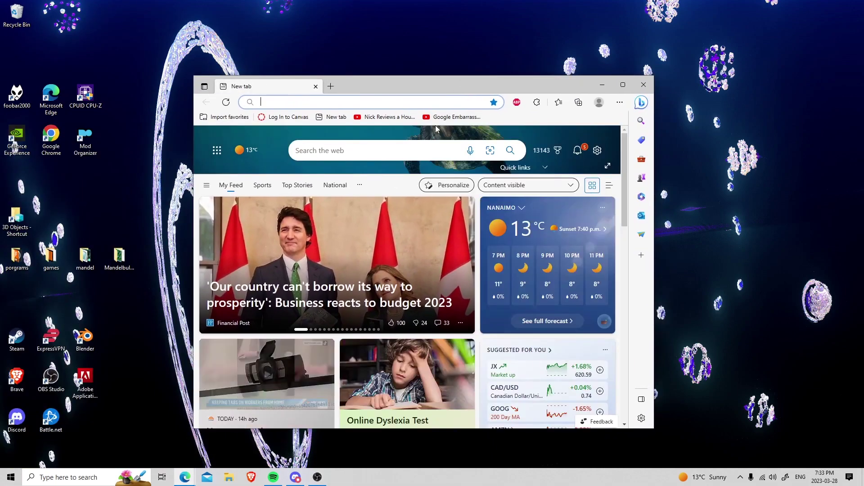
text(ma)
key(Return)
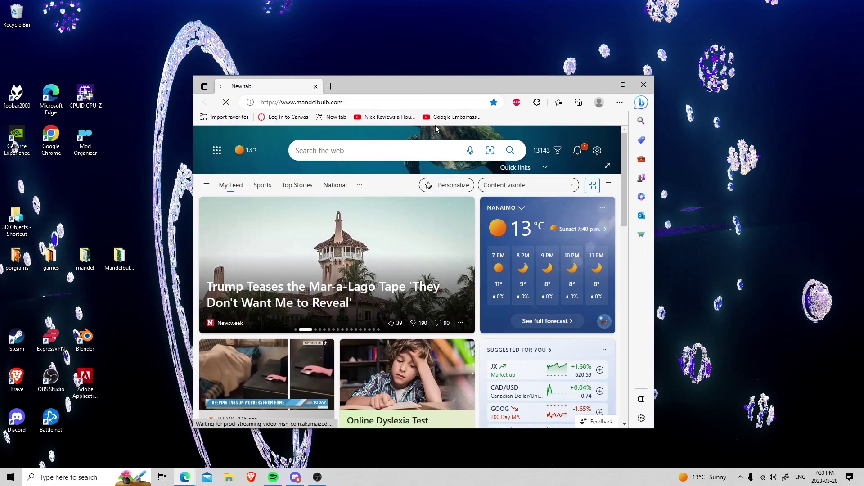
click(623, 84)
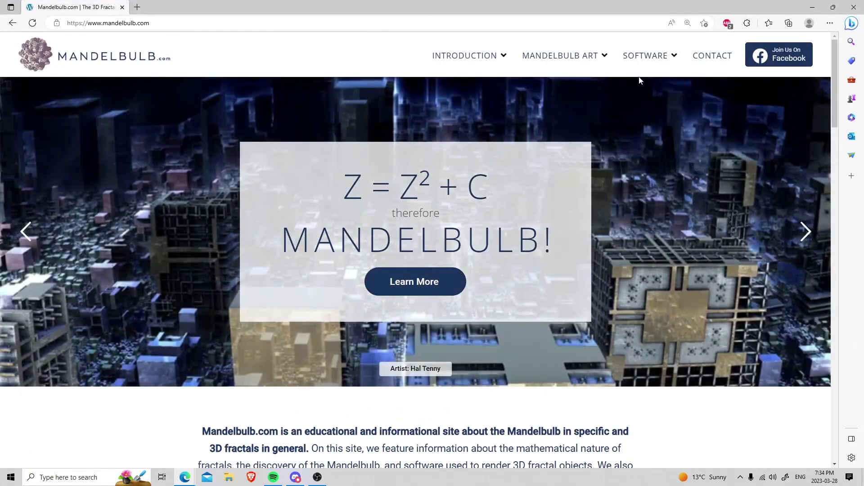
- Open the site's Mandelbulb 3D (MB3D) software page and follow its link to the official site with all recent versions
mouse_move(644, 63)
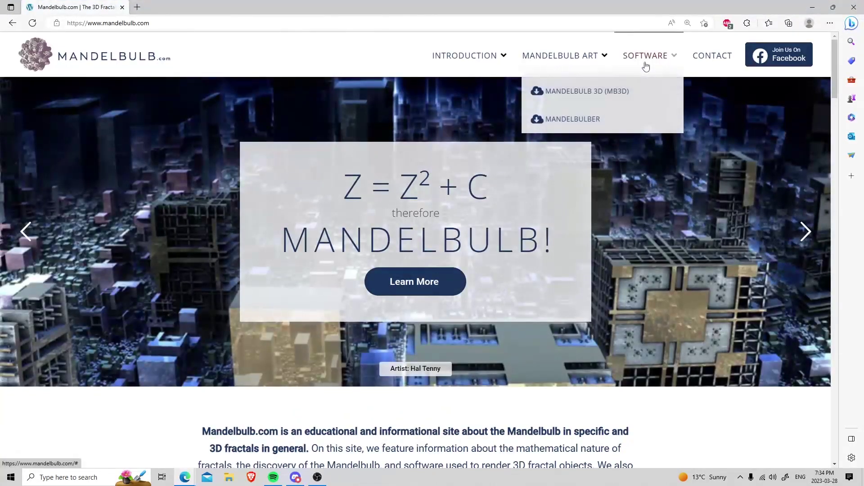
click(628, 96)
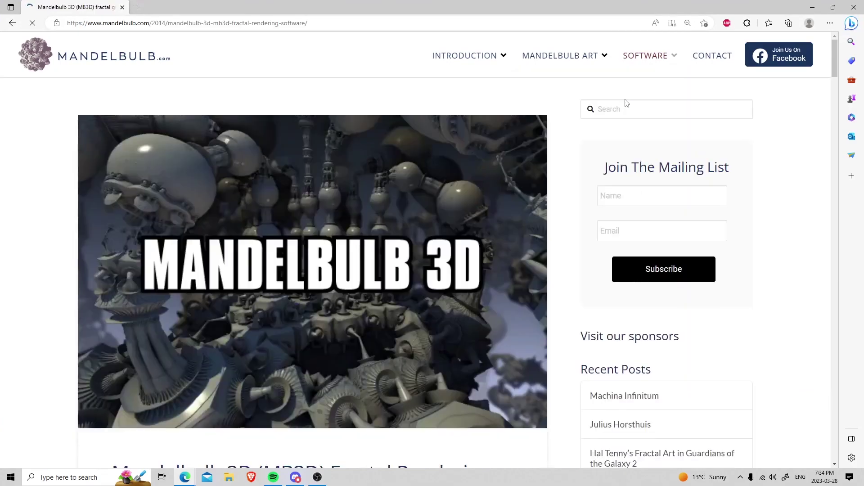
scroll(426, 235, down, 10)
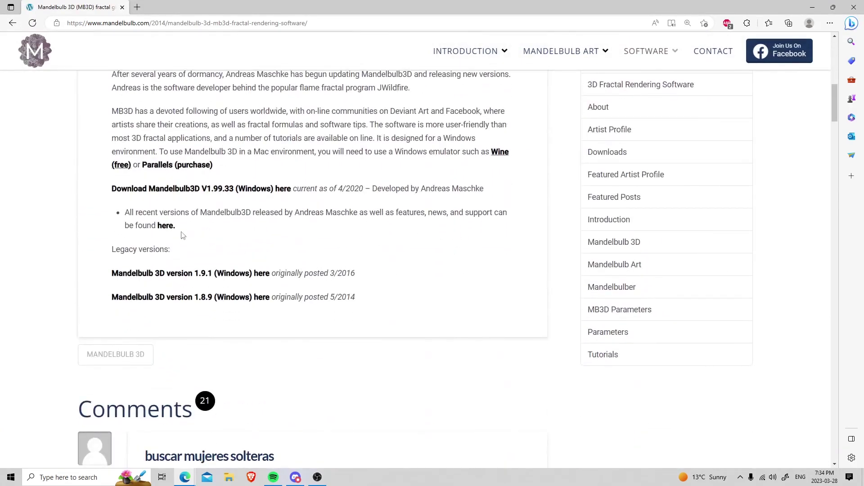
click(165, 233)
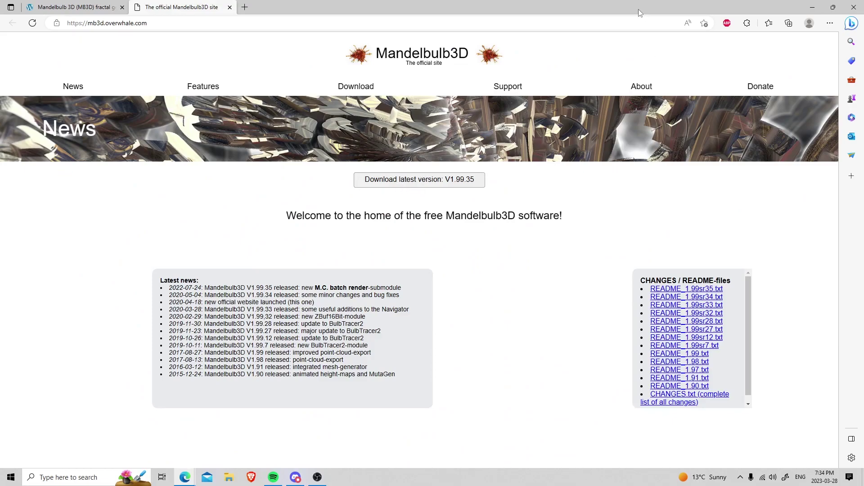
- Close the browser and launch the Mandelbulb3D application from the Mandelbulb3Dv199sr35 desktop folder
drag(638, 9, 393, 86)
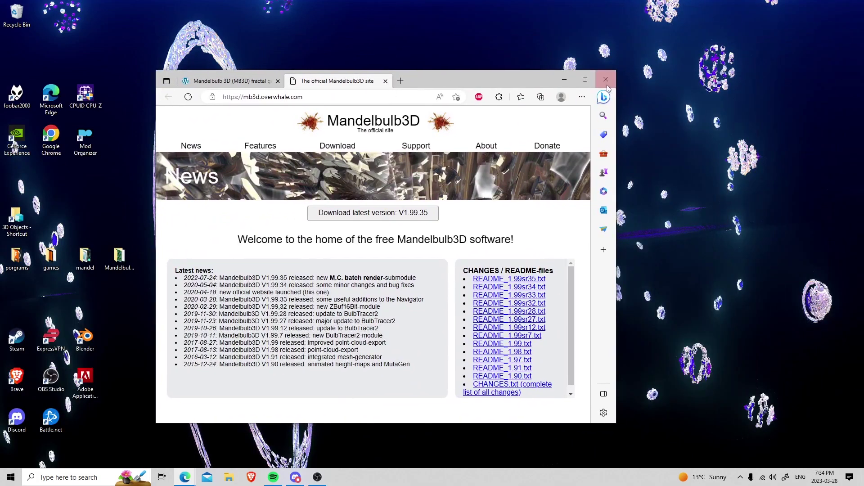
click(608, 81)
double_click(119, 257)
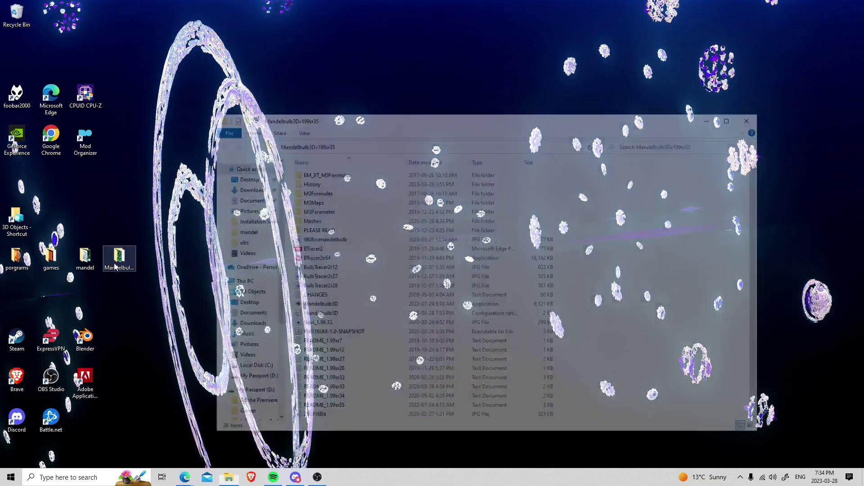
double_click(406, 305)
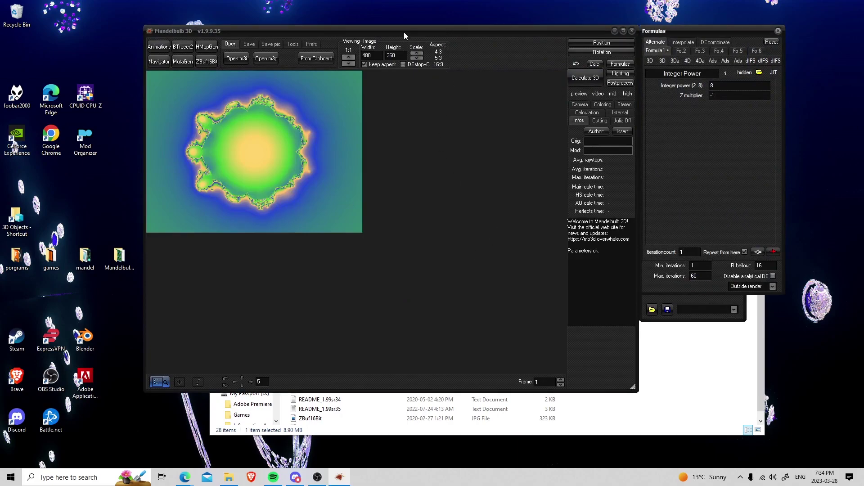
drag(406, 30, 386, 33)
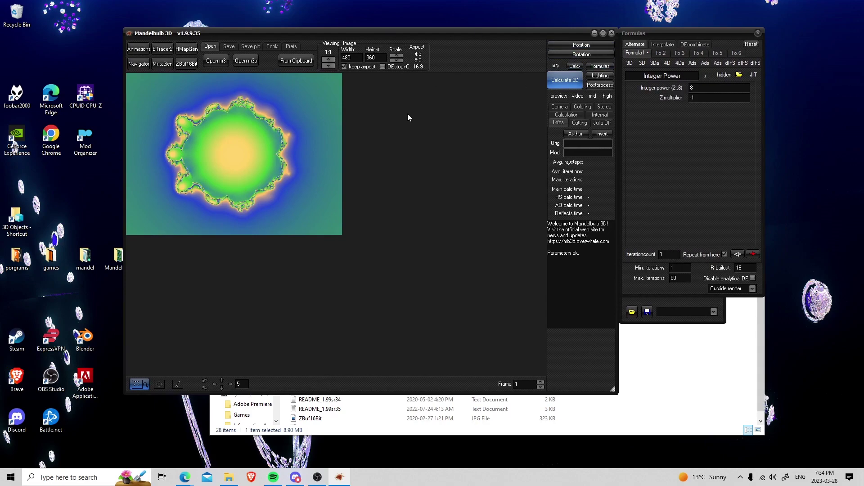
- Render the default Integer Power fractal in 3D, then enlarge the image to 1920 × 1080 at 16:9 and render it again
click(563, 80)
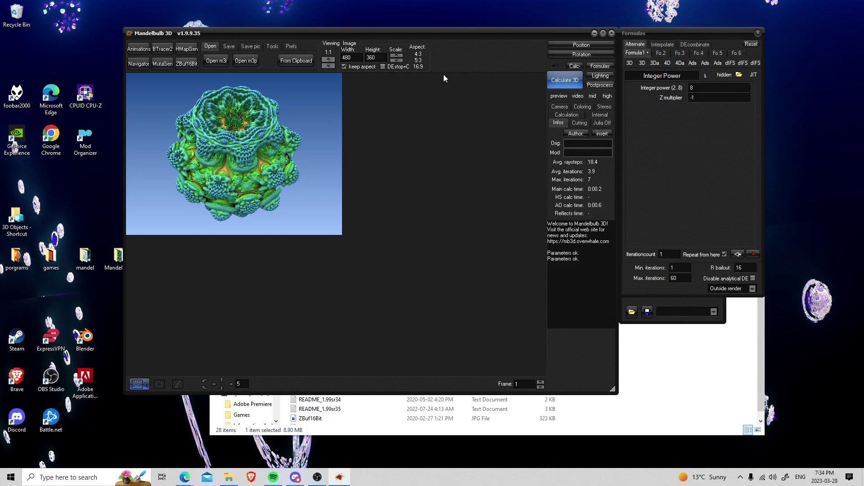
click(397, 56)
click(397, 56)
click(419, 67)
click(557, 81)
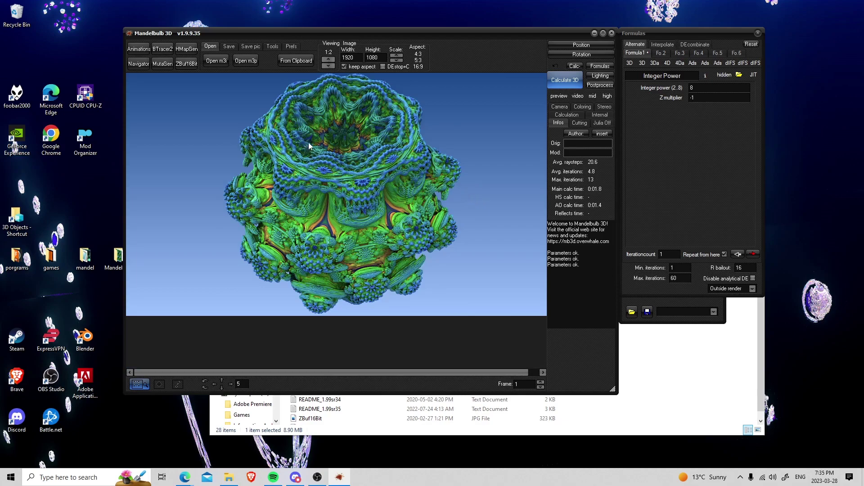
- Open the Navigator and fly the camera in close to the fractal's surface, to a zoom of about 147
click(145, 69)
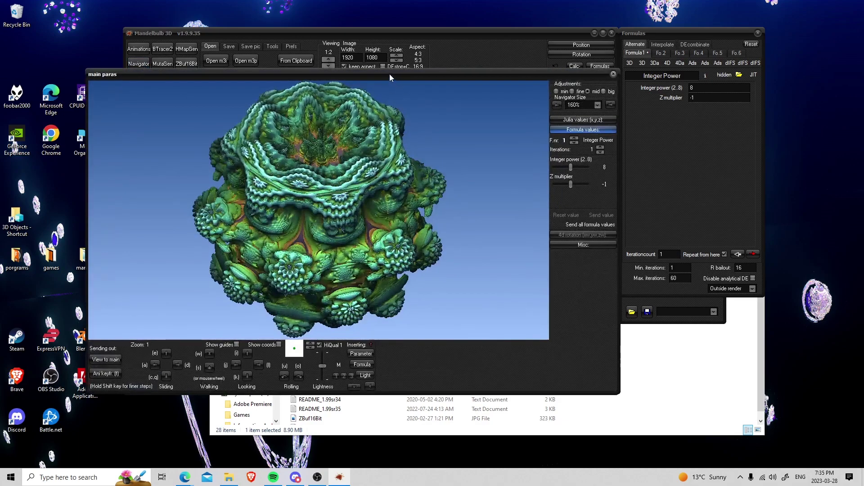
drag(390, 74, 482, 56)
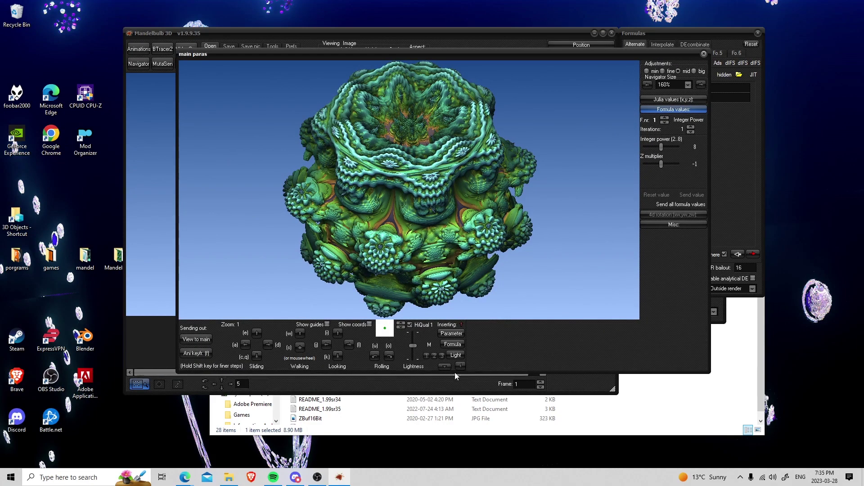
drag(474, 53, 469, 26)
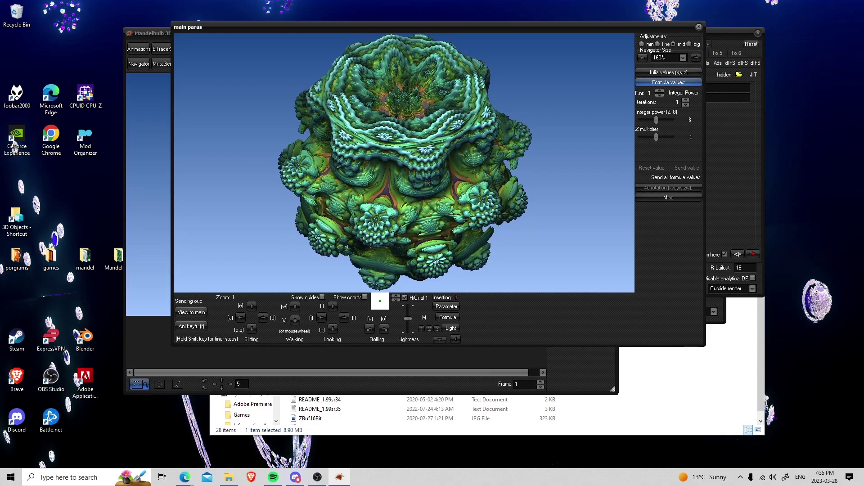
key(j)
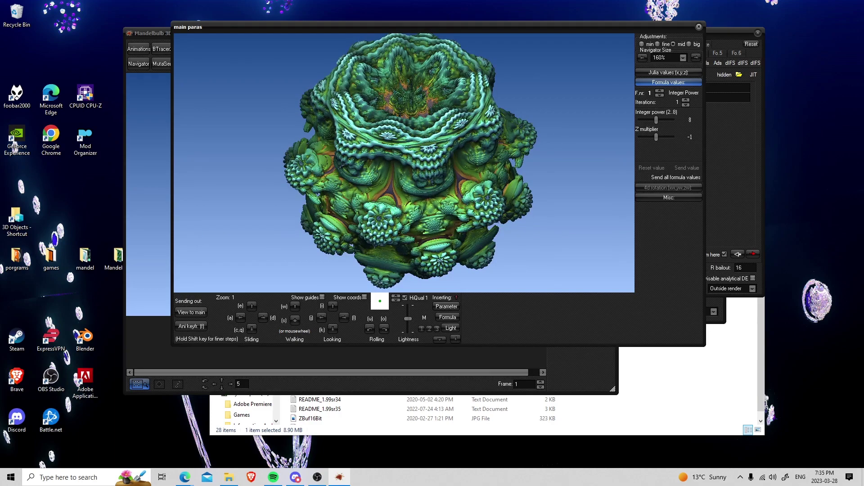
key(l)
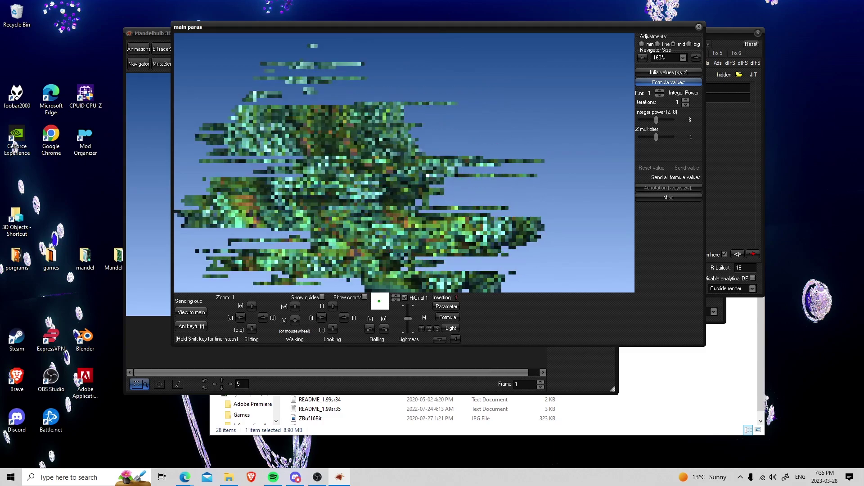
key(w)
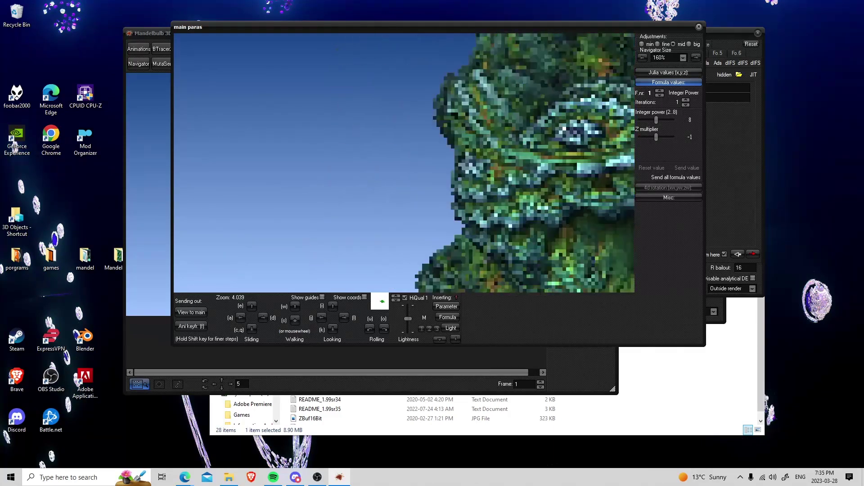
key(w)
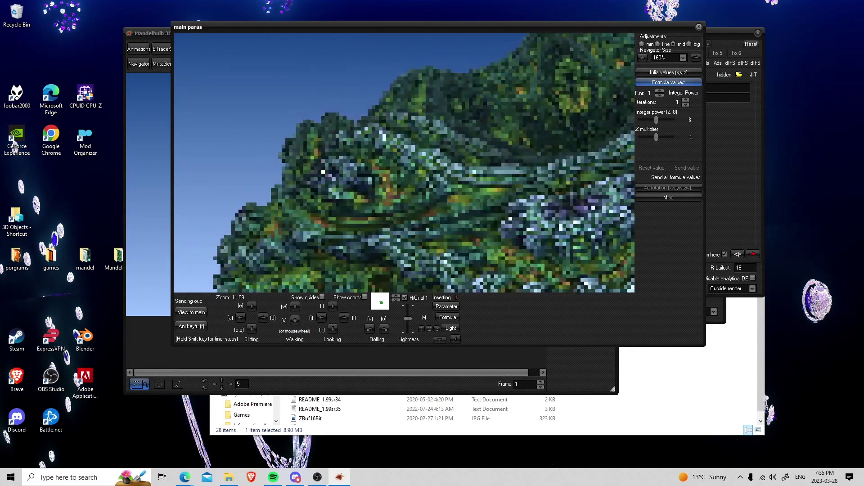
key(w)
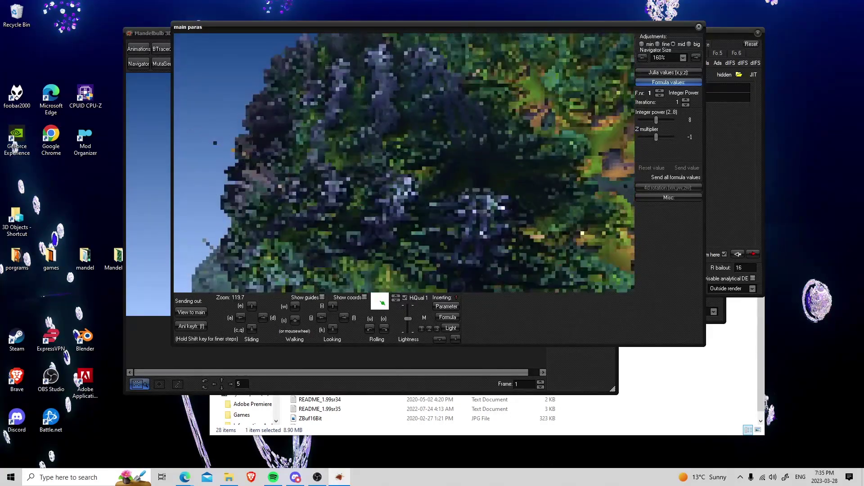
key(w)
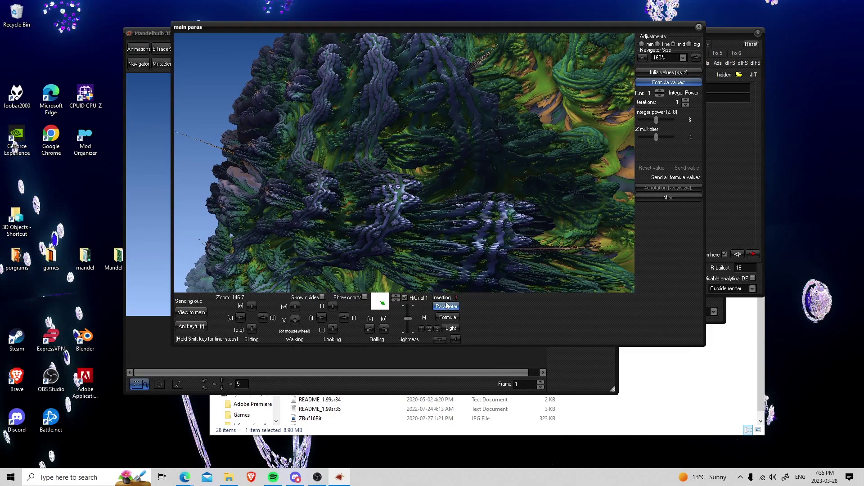
- Send the Navigator's view to the main window and bring the main window to the front
click(192, 312)
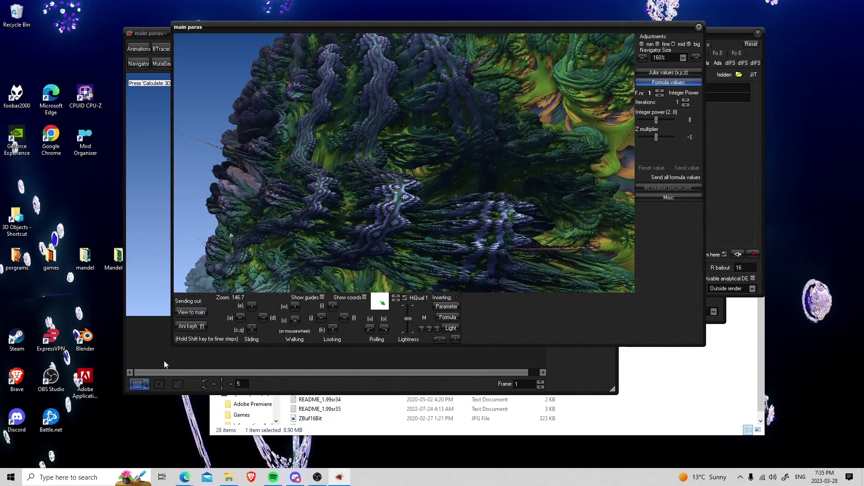
click(164, 362)
click(676, 253)
click(161, 39)
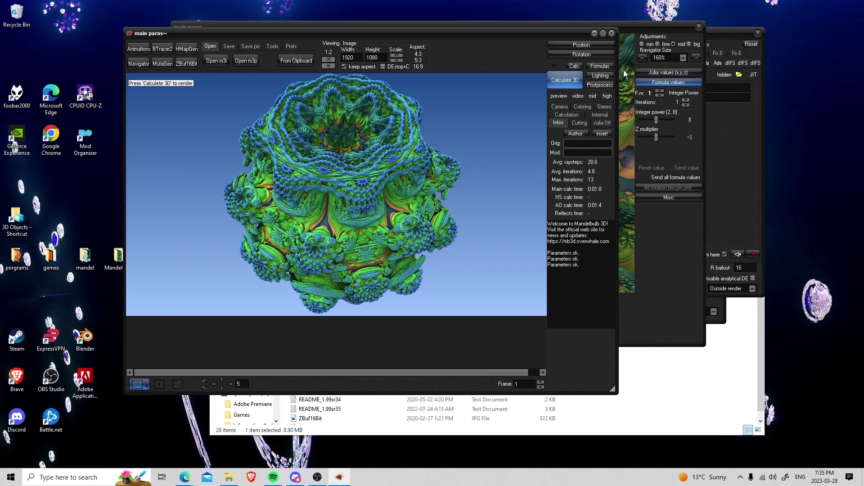
- Examine the position coordinates and the Euler rotation angles of the view sent to the main window
click(601, 45)
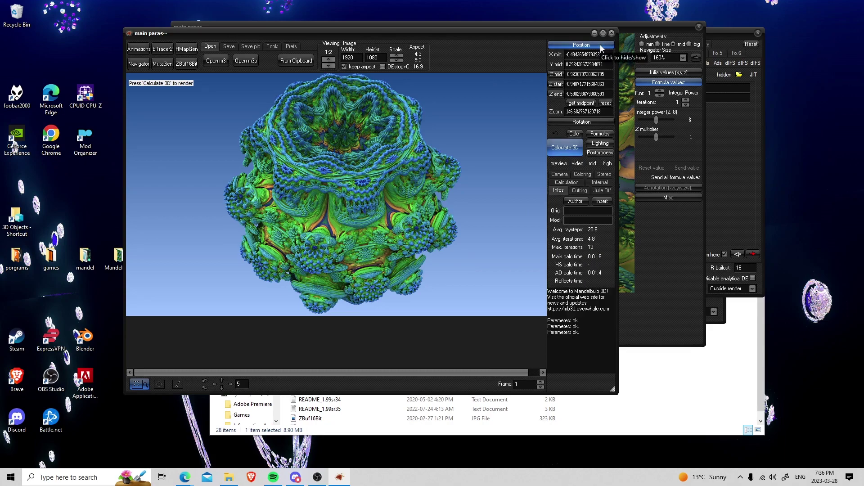
click(601, 46)
click(598, 54)
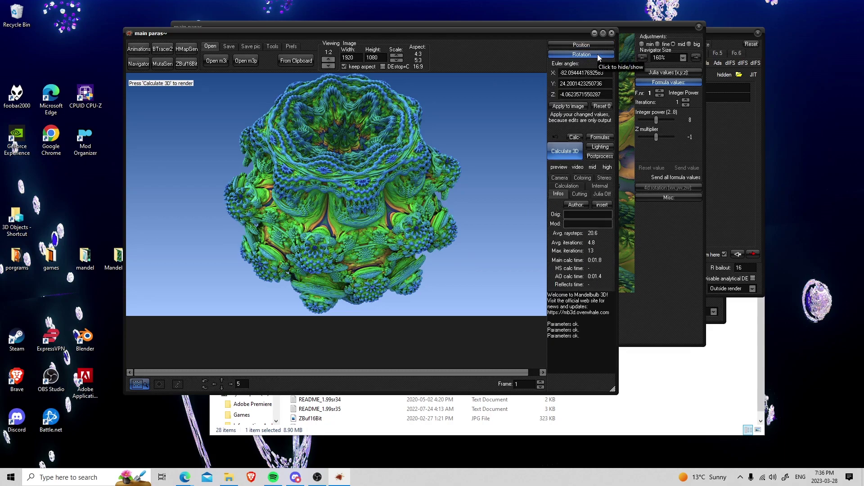
click(598, 54)
click(598, 54)
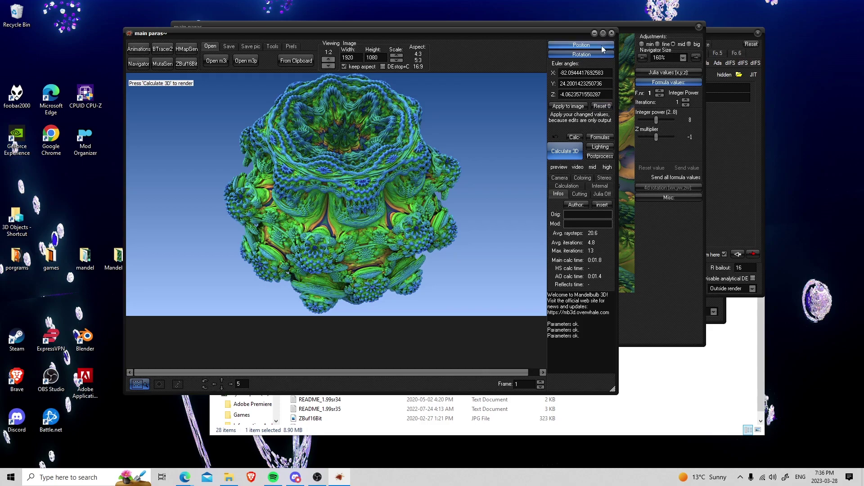
click(585, 45)
click(588, 46)
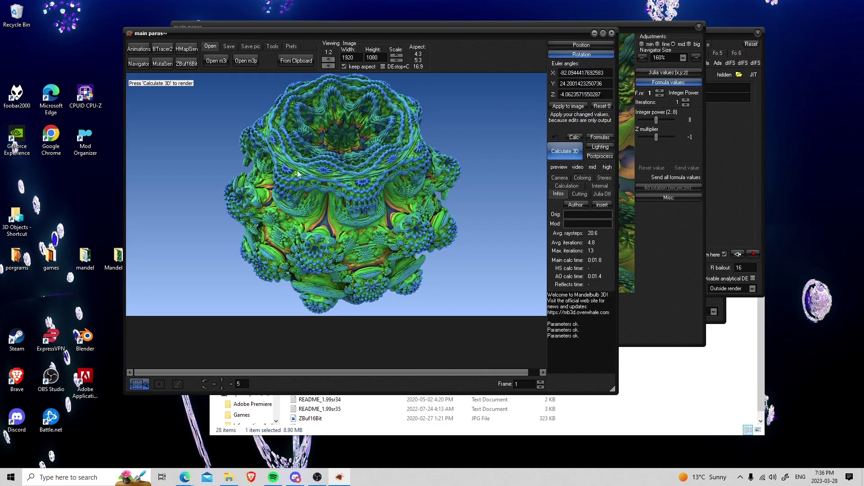
- Render the new view in 3D, then reduce the image to 480 × 270 and render it again
click(563, 152)
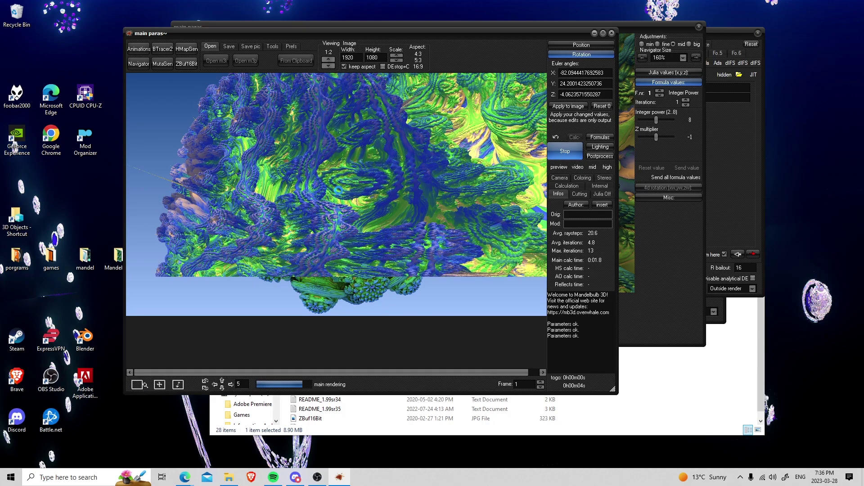
click(396, 60)
click(565, 151)
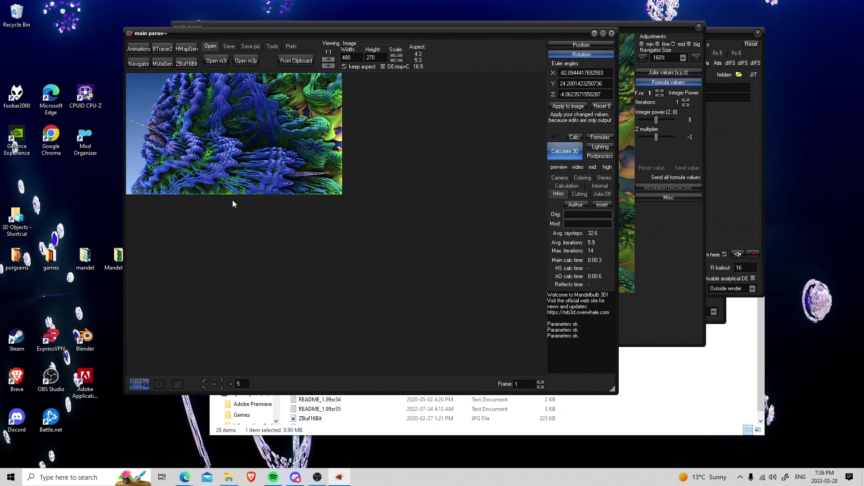
- Close the Navigator and reposition the main window with Formula1 showing in the Formulas window
drag(455, 33, 464, 89)
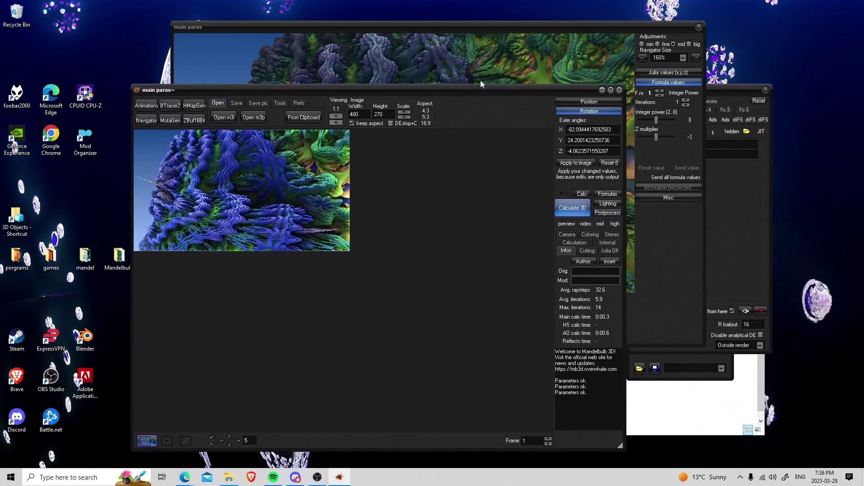
drag(651, 30, 499, 165)
click(555, 161)
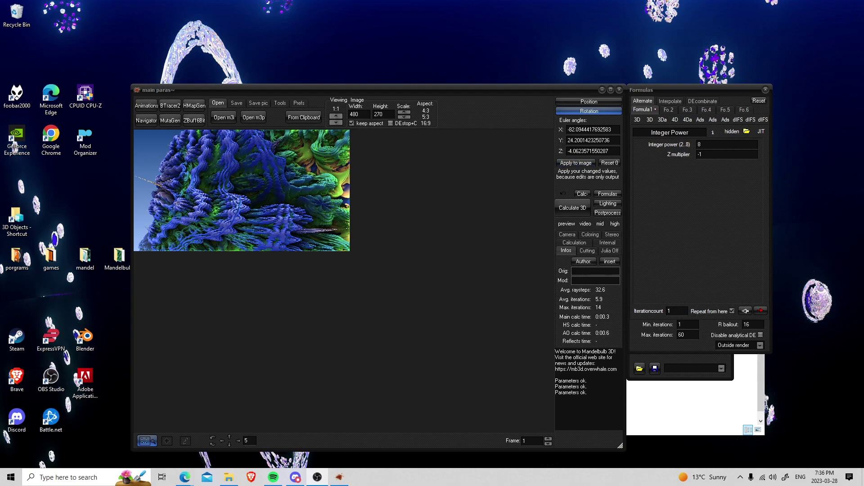
click(644, 109)
click(650, 106)
drag(510, 93, 522, 63)
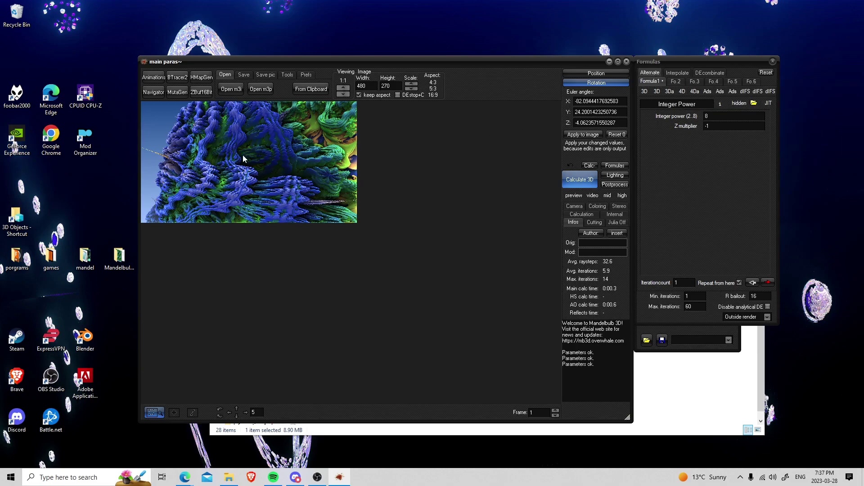
- Look through the formula slots Fo.2 to Fo.6 and return to Formula1
click(676, 82)
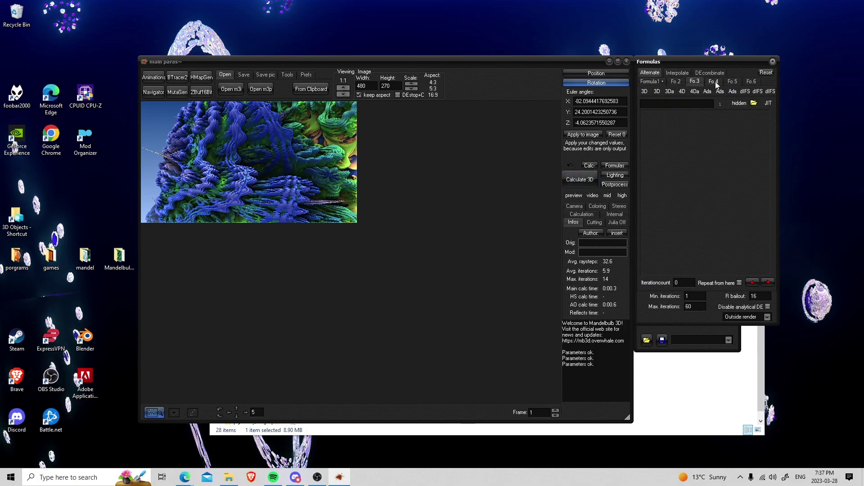
click(747, 82)
click(653, 82)
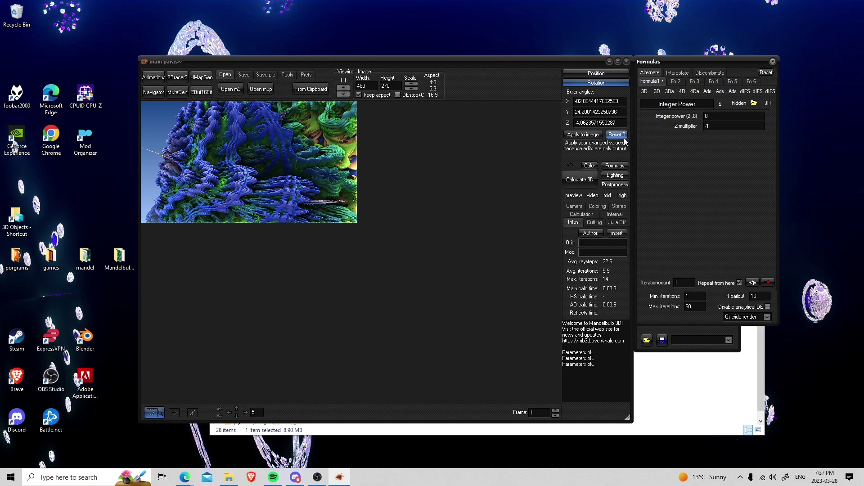
- Reset the Euler rotation angles and the position values, then render the default view in 3D
click(618, 134)
click(620, 74)
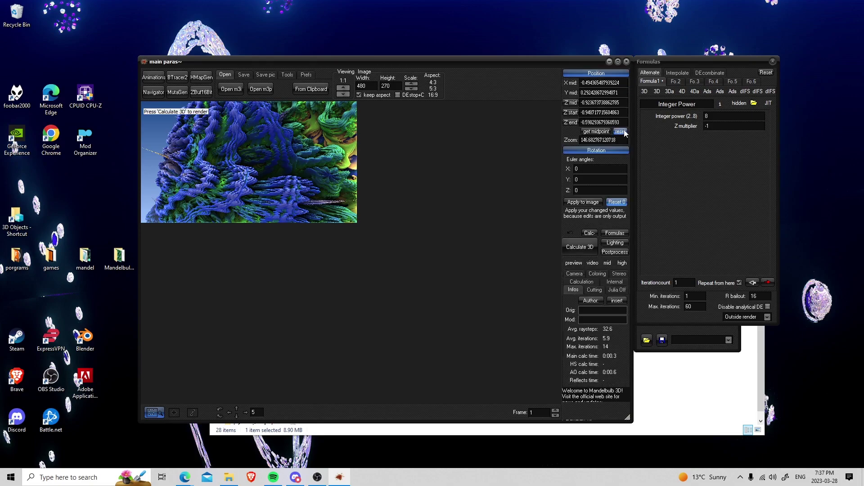
click(621, 132)
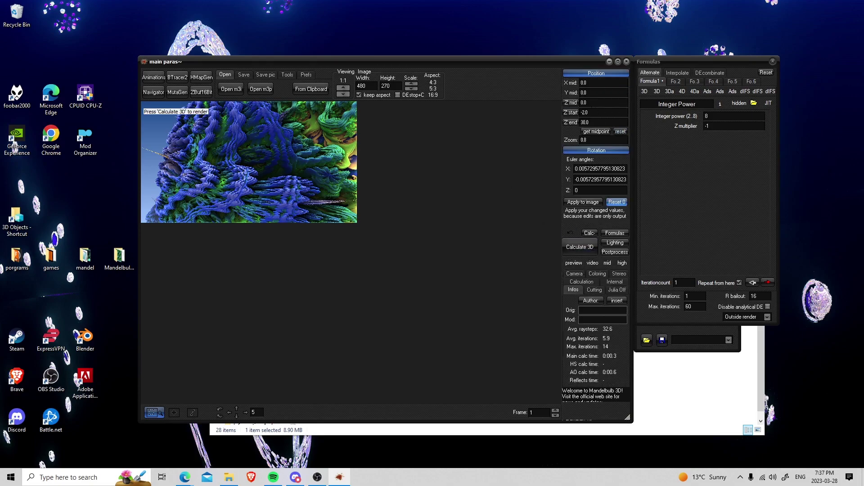
click(580, 247)
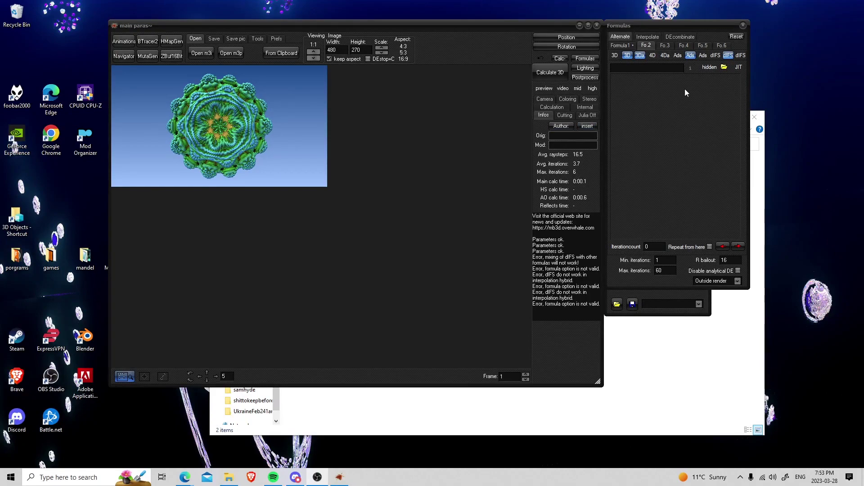
- Look over the 3Da formula list and the formula categories available for the empty Fo.2 slot
click(643, 68)
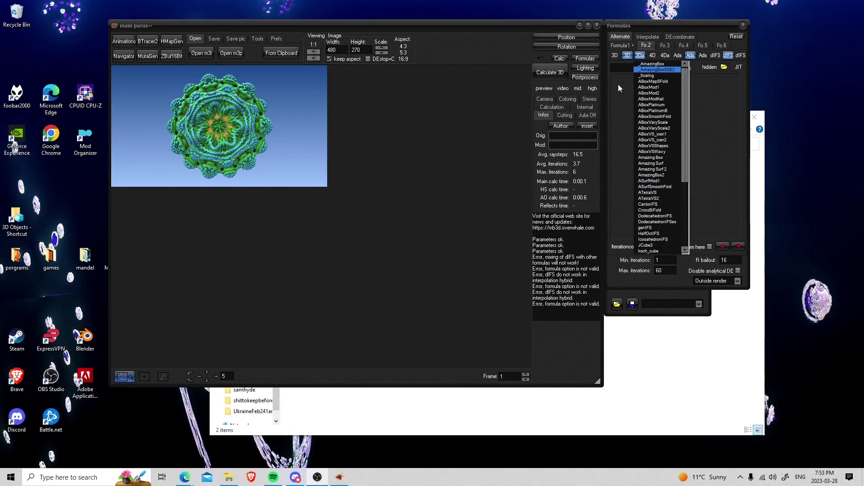
click(679, 49)
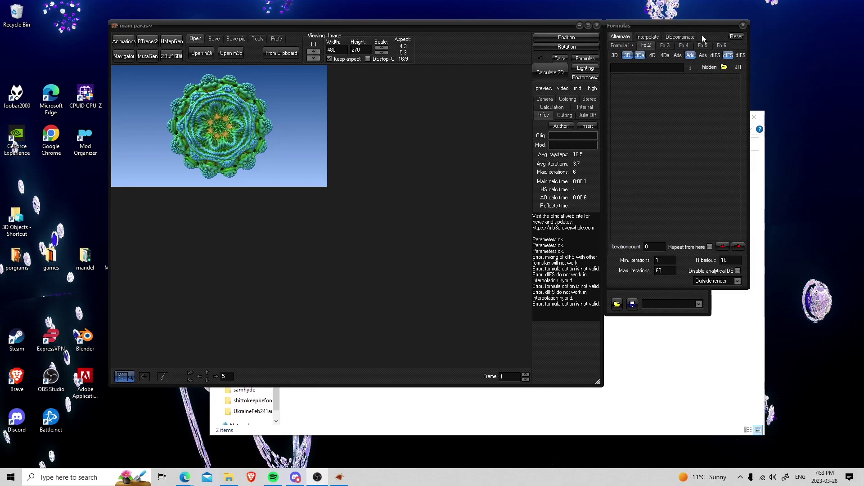
mouse_move(696, 53)
mouse_move(741, 56)
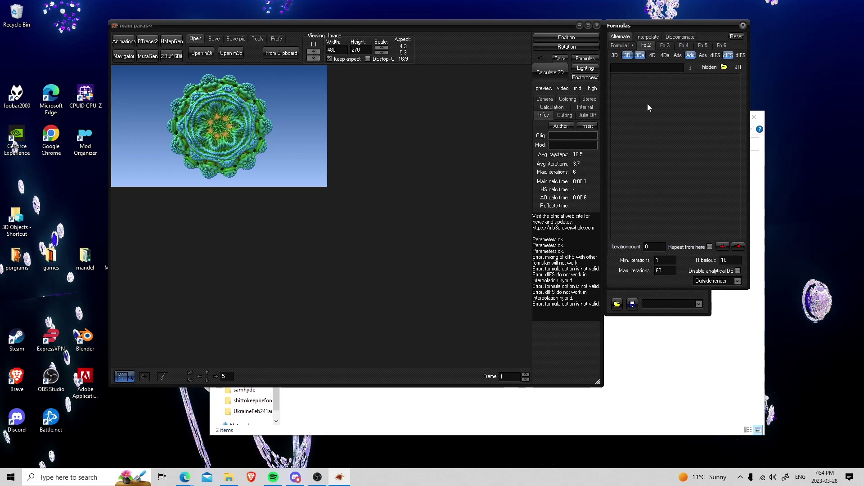
- Assign the _LogX formula to slot Fo.2
click(621, 45)
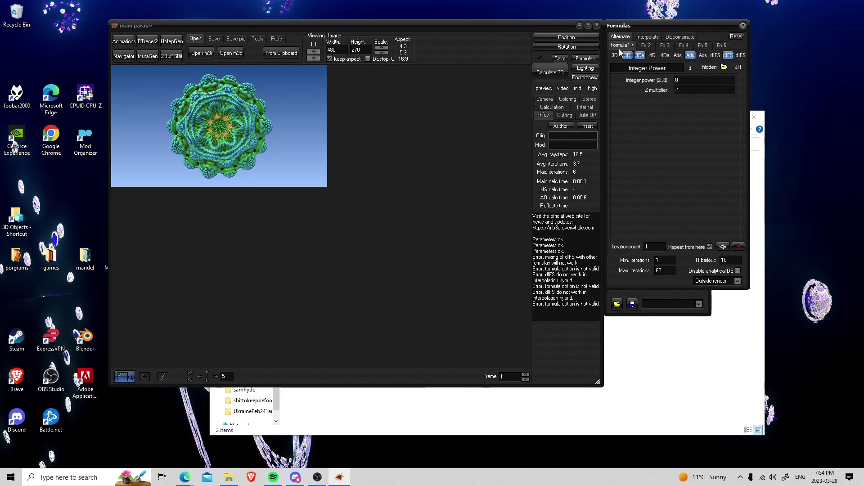
click(646, 45)
click(703, 55)
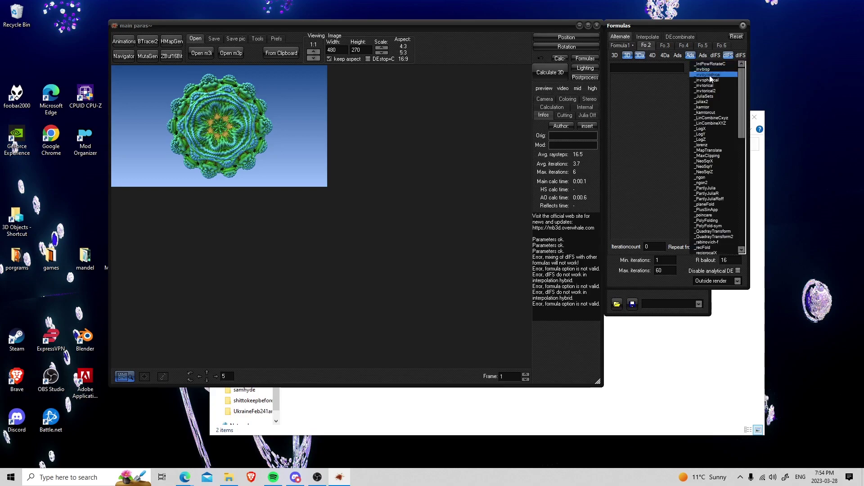
scroll(713, 153, down, 1)
scroll(712, 156, up, 1)
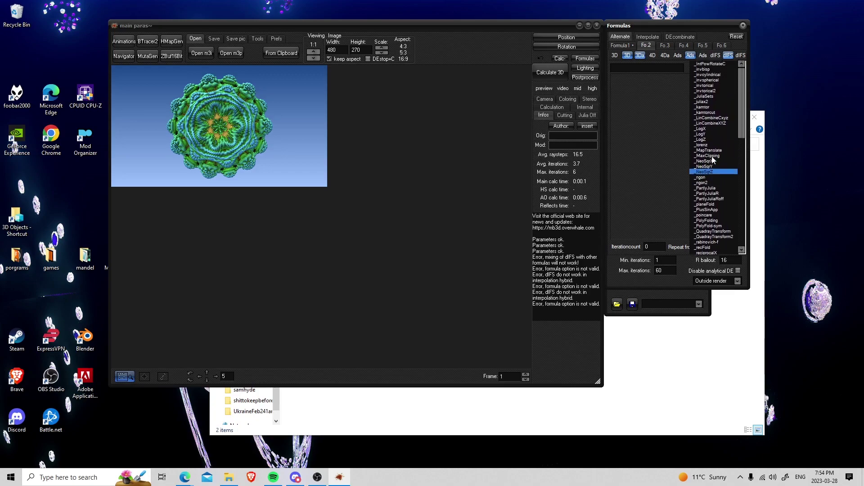
click(707, 129)
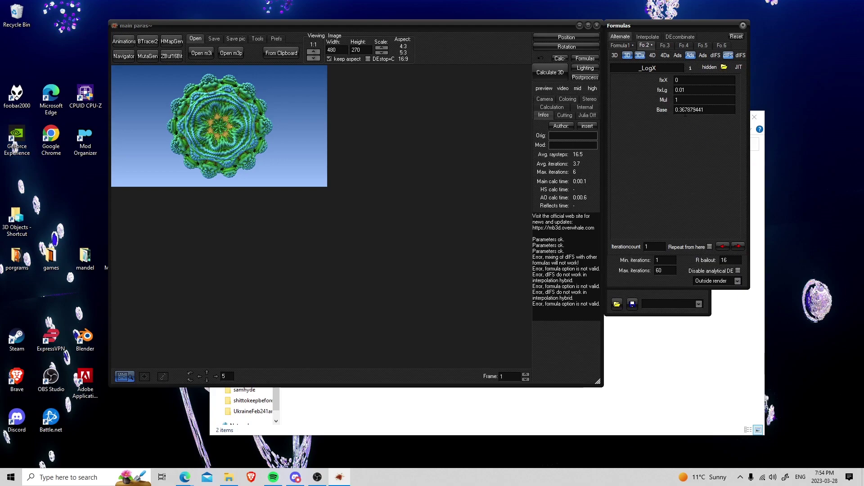
- Read the description of the _LogX formula, close it, and render the combined fractal in 3D
click(691, 68)
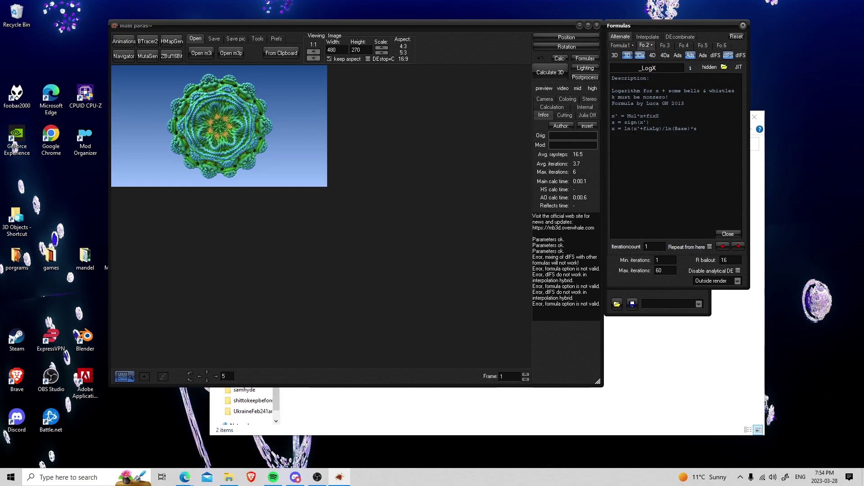
click(693, 69)
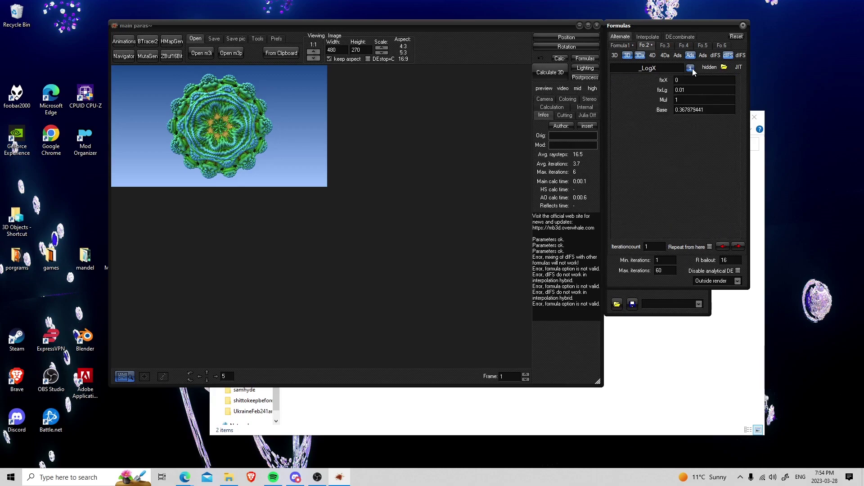
click(548, 77)
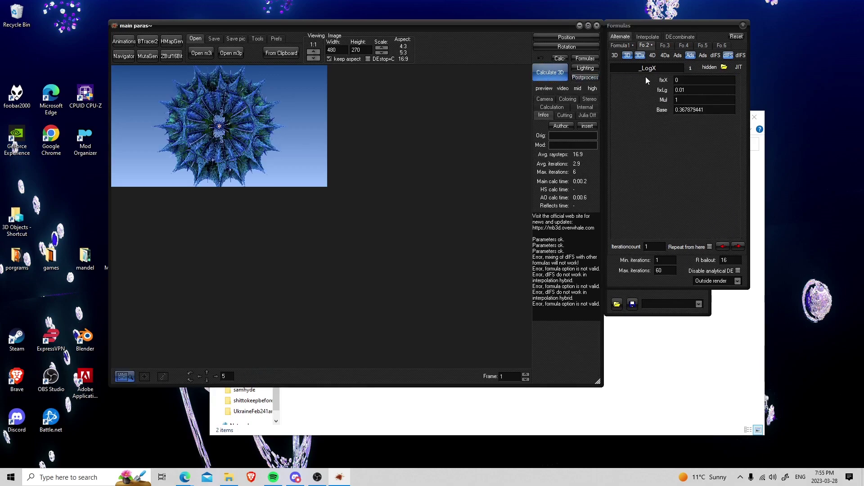
- Compare the Integer Power settings in Formula1 with the _LogX settings in Fo.2
click(626, 47)
click(638, 54)
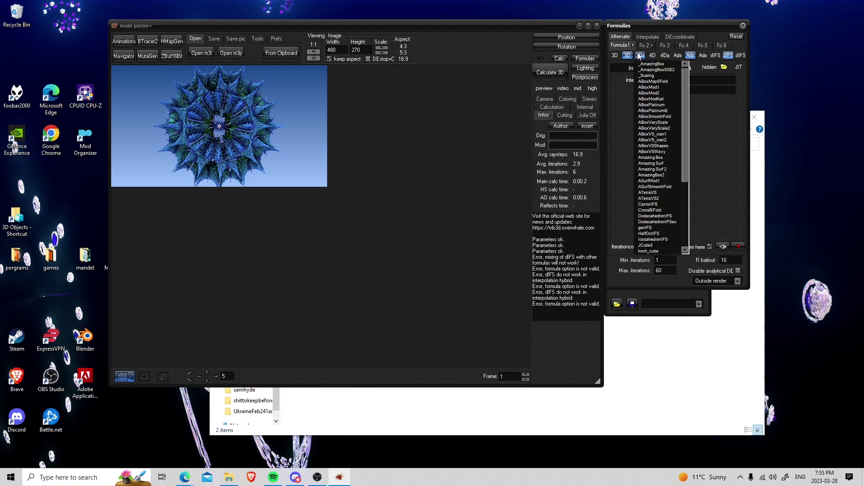
click(647, 45)
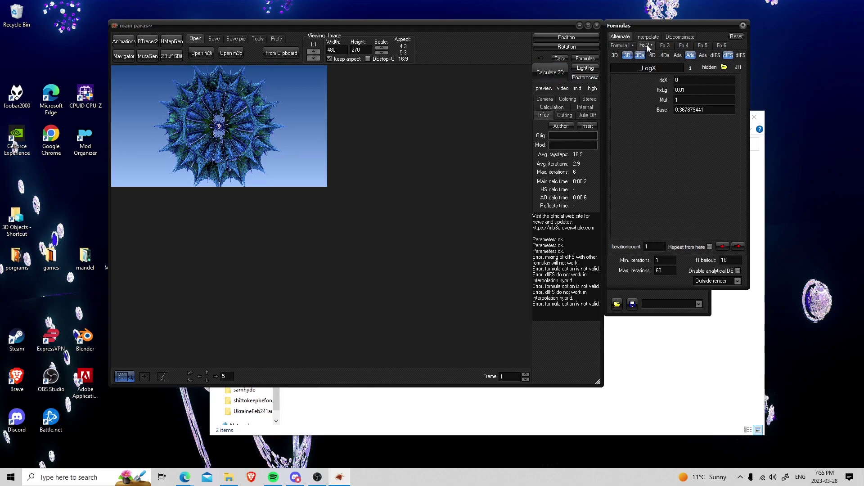
click(624, 45)
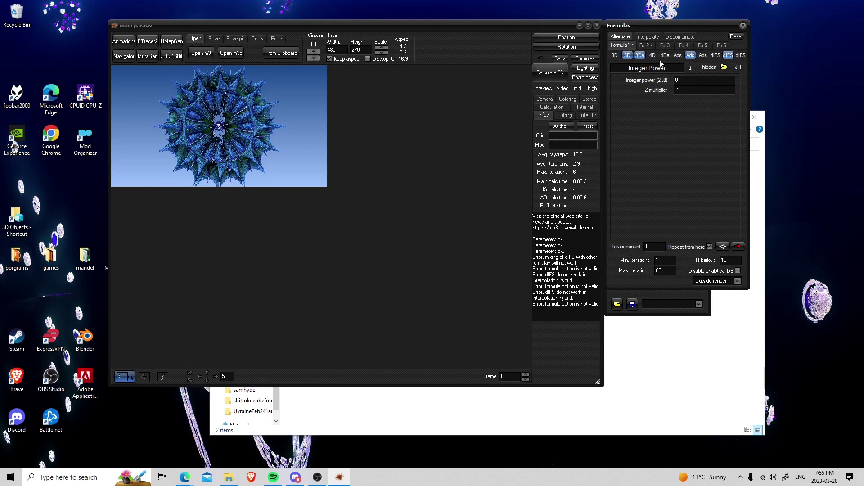
click(646, 45)
click(633, 44)
click(642, 46)
- Set the iteration count of Formula1 to 3 and render the fractal again in 3D
click(632, 47)
double_click(657, 246)
text(3)
click(644, 46)
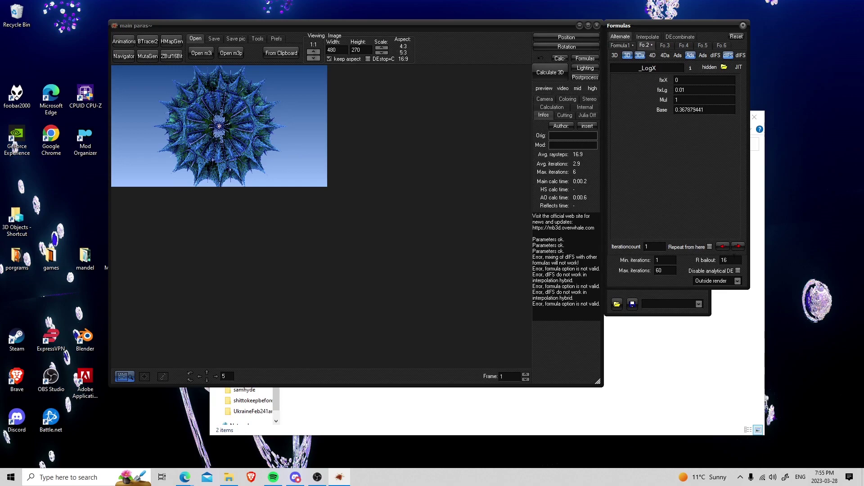
click(621, 45)
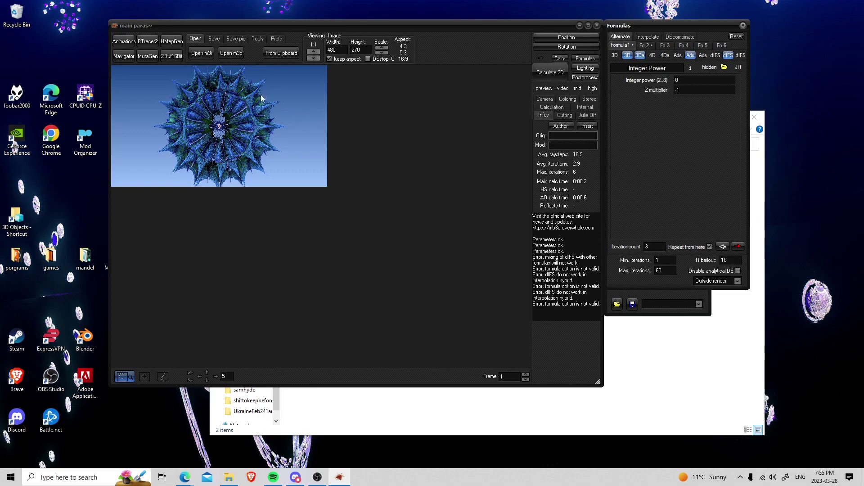
click(543, 73)
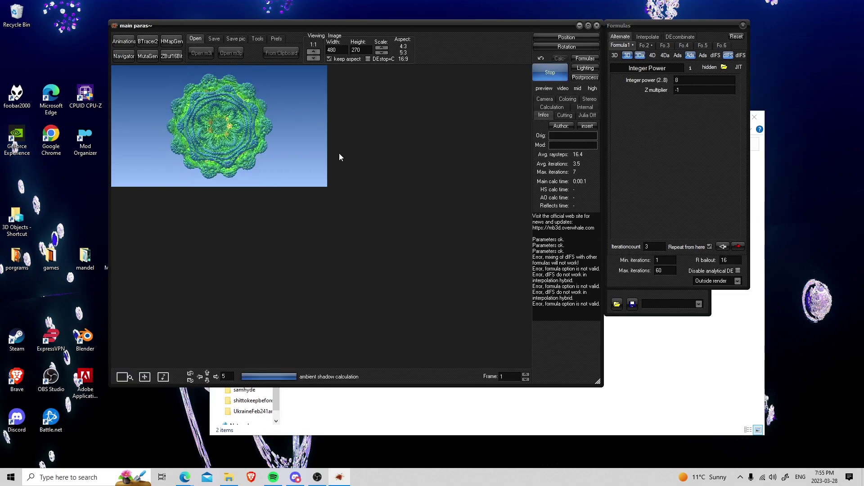
- Open the Navigator, insert the main window's parameters, formula and light into it, and reposition its window
click(129, 60)
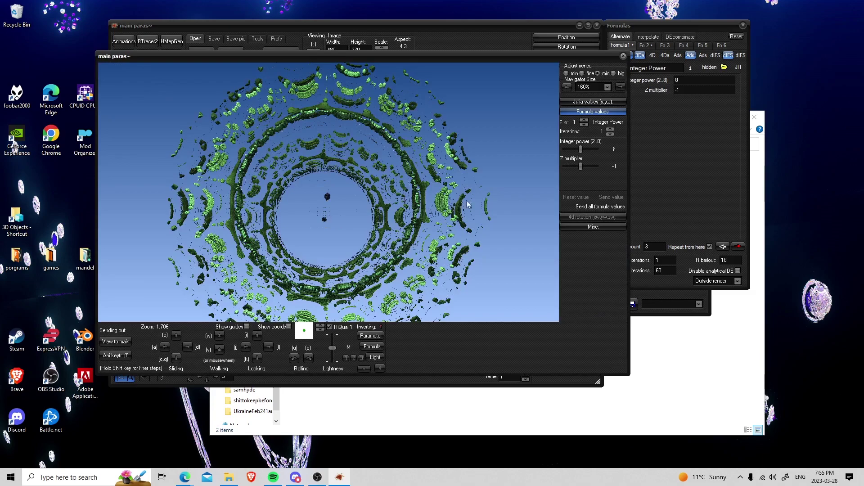
drag(467, 56, 558, 24)
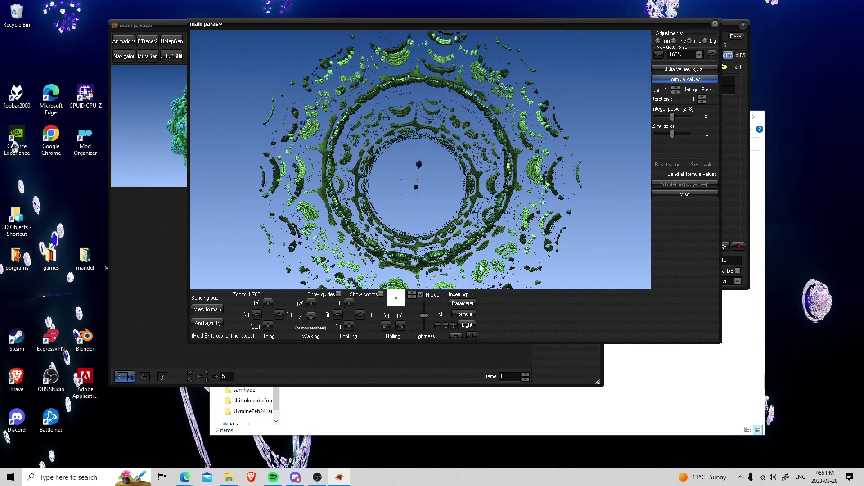
click(463, 304)
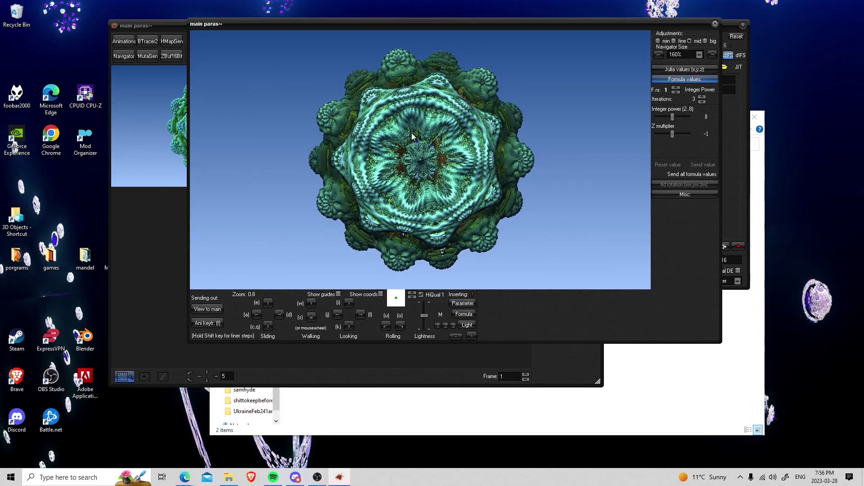
click(455, 314)
click(470, 323)
click(472, 336)
click(472, 337)
drag(583, 28, 515, 15)
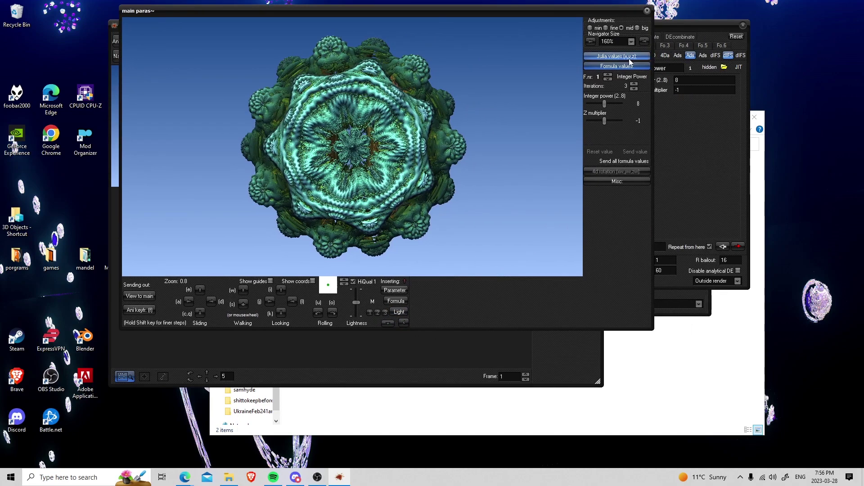
- Step through the Navigator's formula values for all six slots and return to formula 1
click(609, 77)
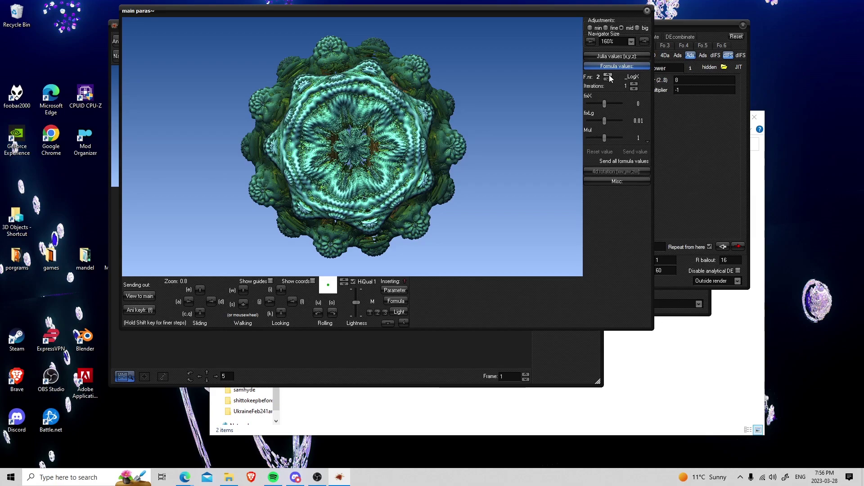
click(609, 77)
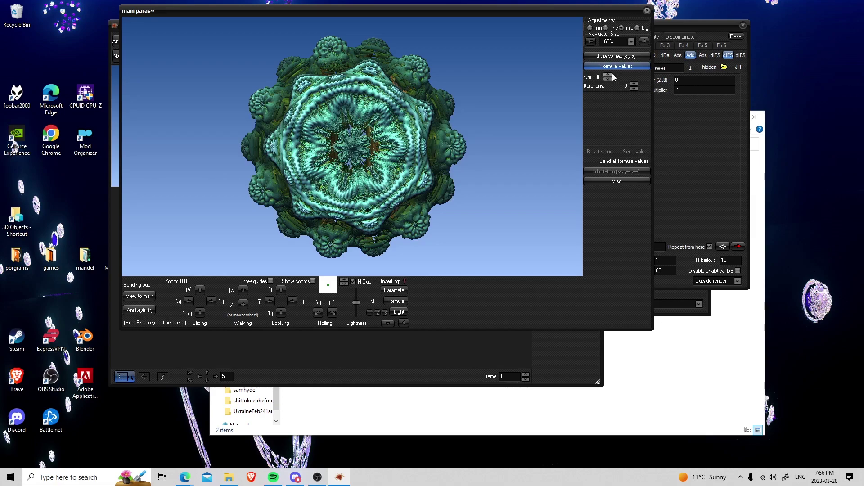
click(609, 80)
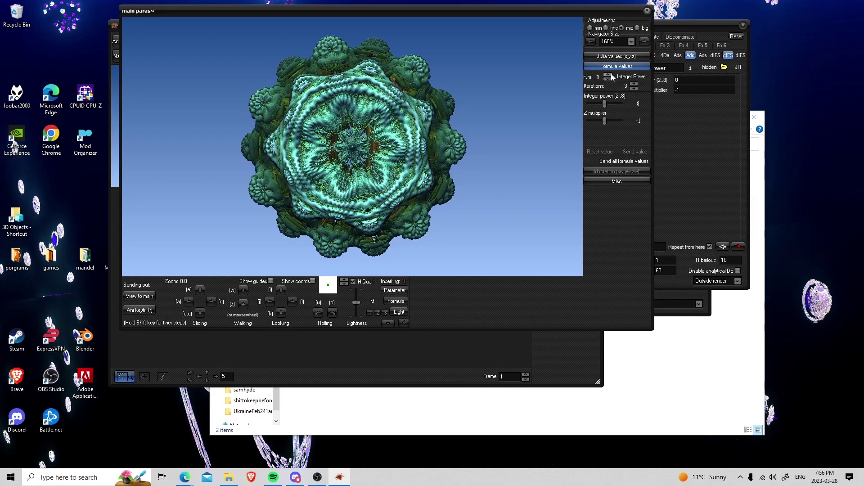
click(609, 80)
- Set formula 1 to 1 iteration and an integer power of 5 in the Navigator
click(635, 89)
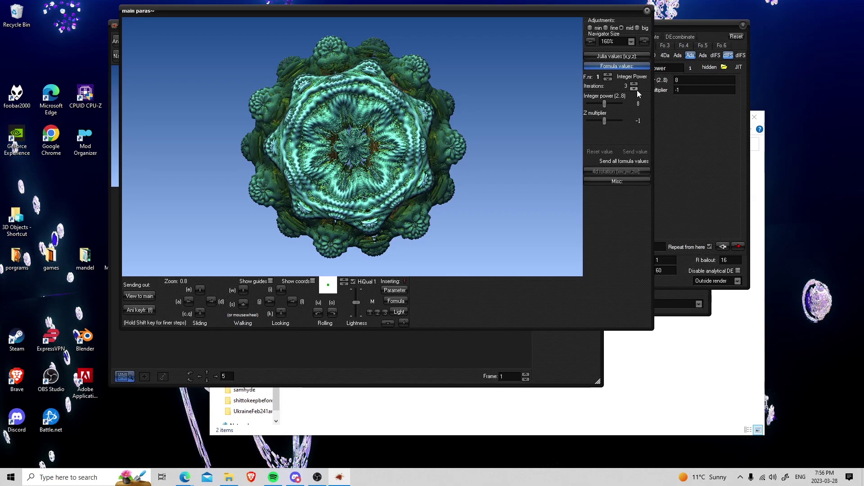
click(635, 88)
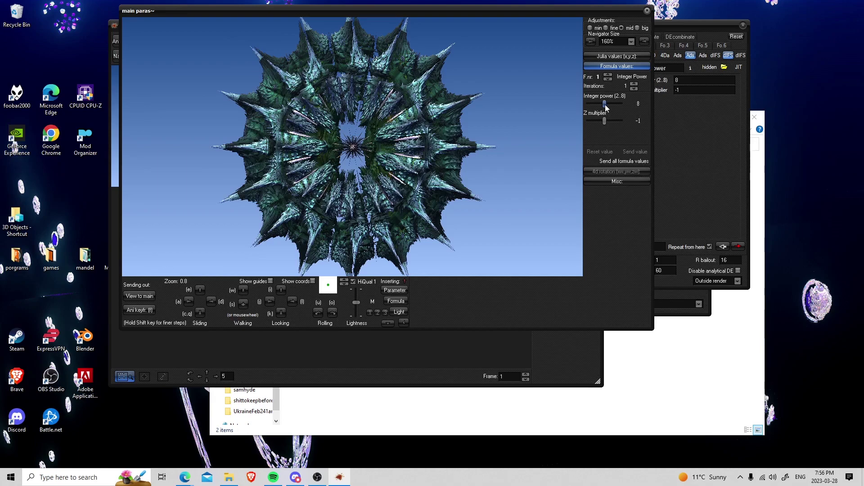
mouse_move(606, 107)
mouse_down()
mouse_move(596, 101)
mouse_move(606, 104)
mouse_up()
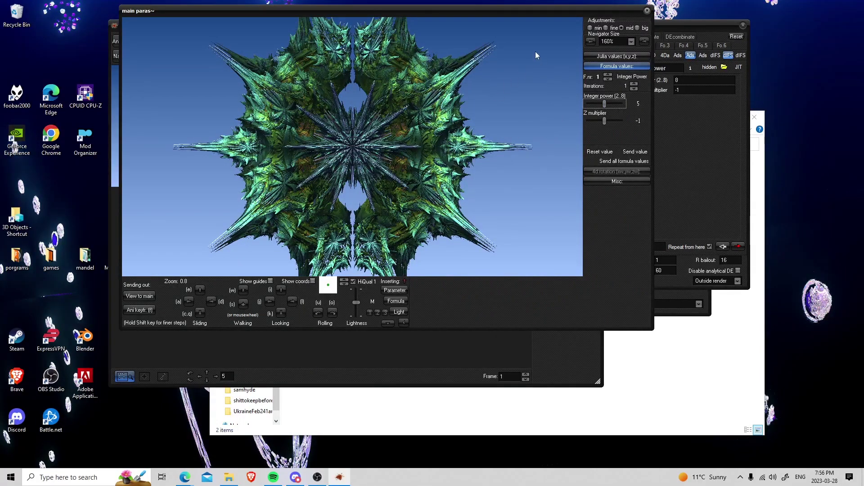
- Enlarge the Navigator to 180% and move its window to fit on the screen
drag(519, 10, 584, 12)
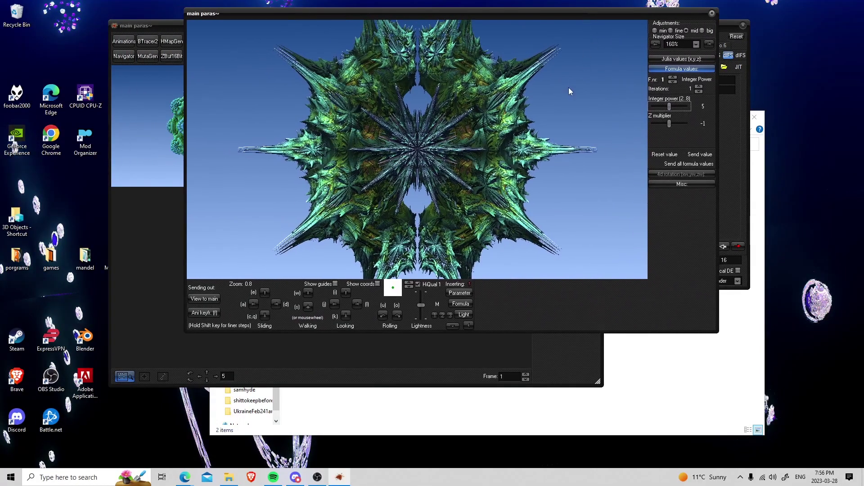
click(676, 47)
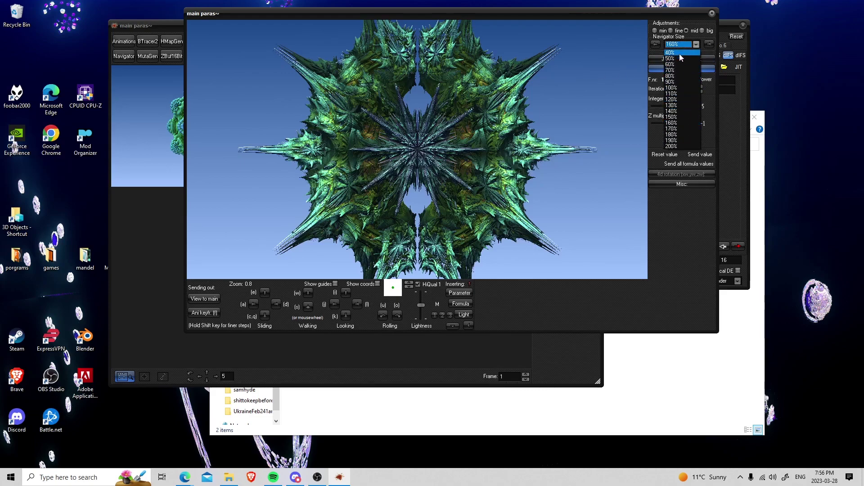
click(678, 129)
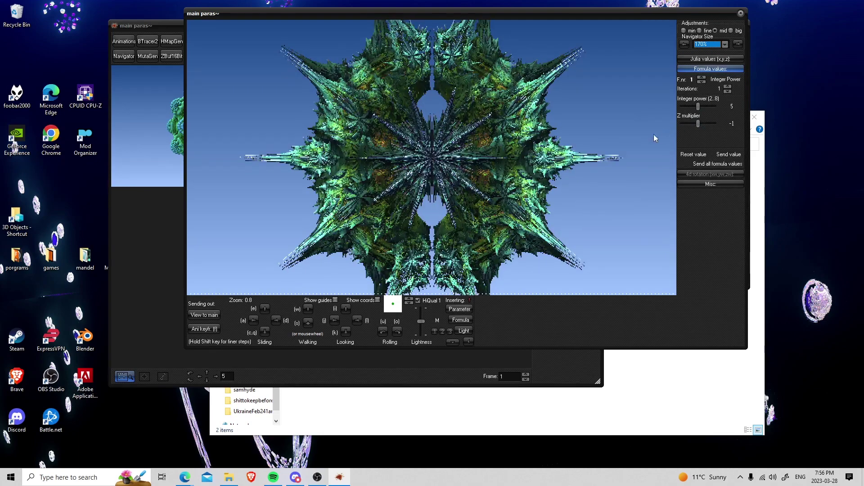
click(708, 45)
click(701, 133)
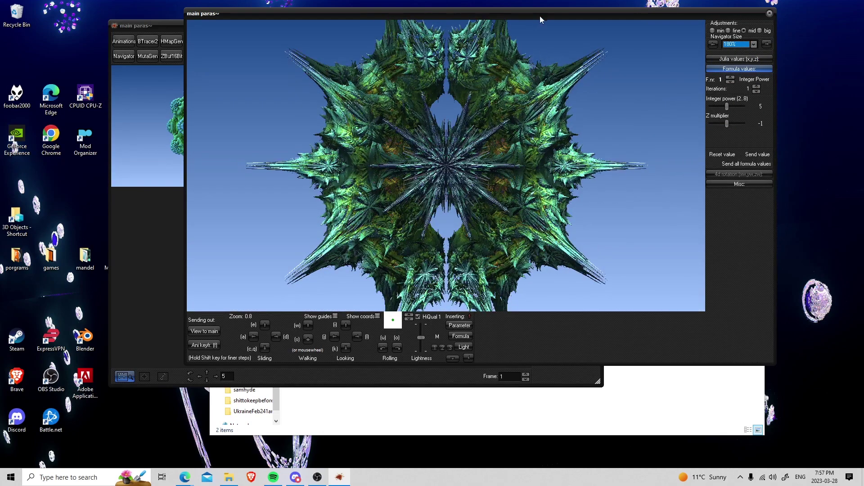
drag(539, 16, 447, 12)
- Set formula 1 to 2 iterations in the Navigator and bring the Formulas window to the front
click(661, 85)
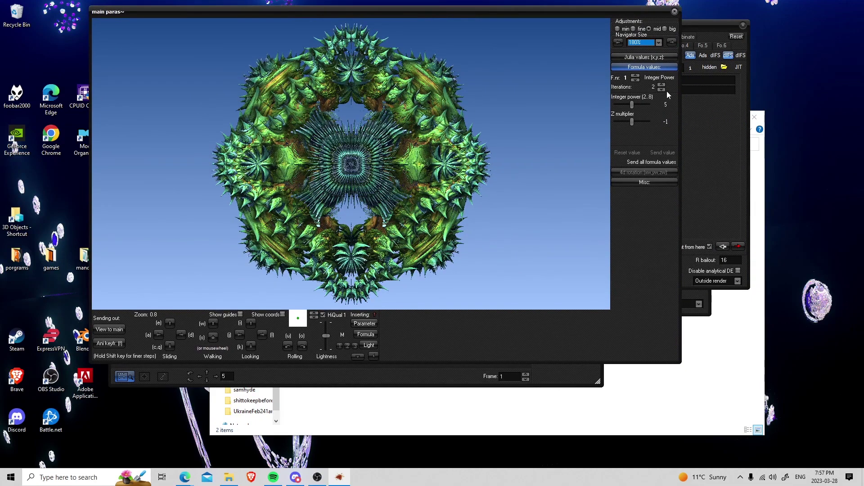
click(706, 130)
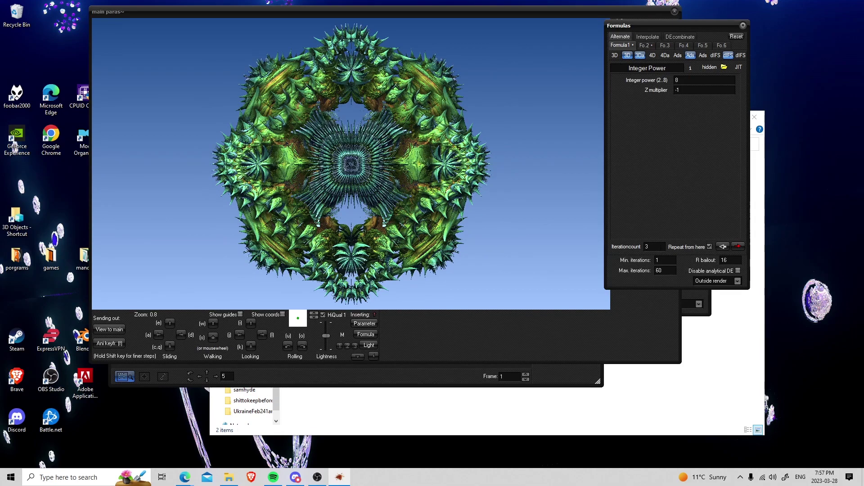
- Try higher iteration counts for formula 1 in the Navigator and return it to 2 iterations
click(650, 328)
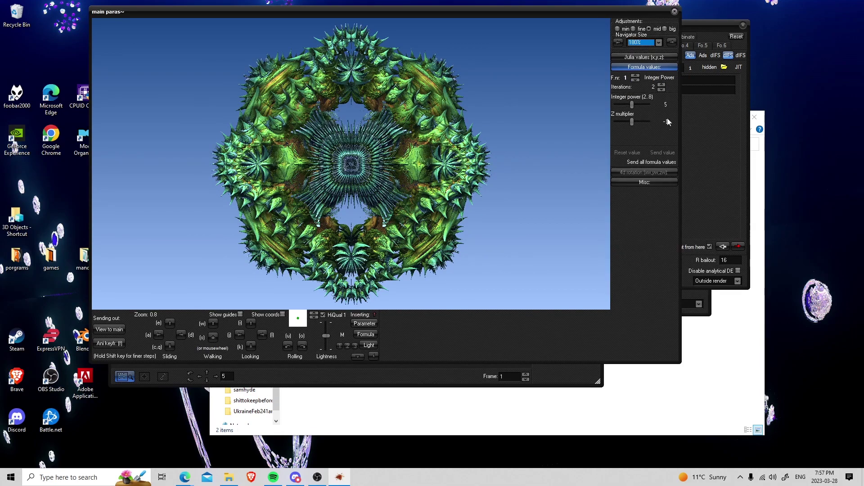
click(661, 85)
click(661, 85)
click(661, 85)
click(661, 86)
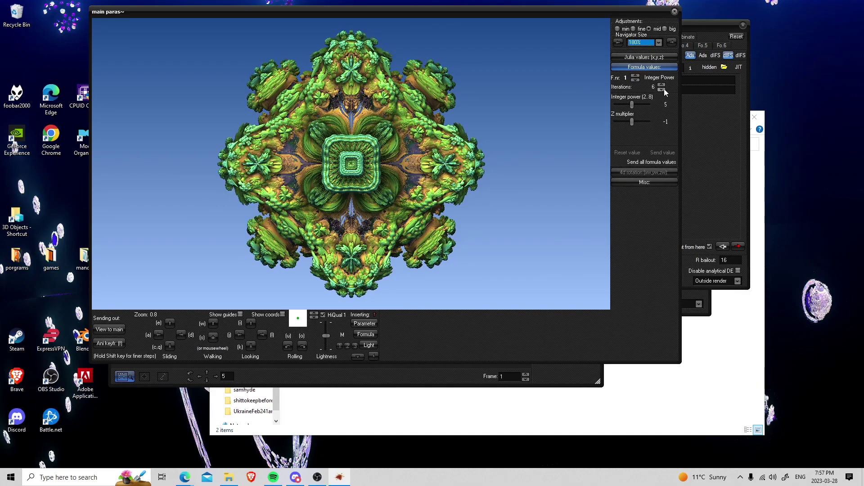
click(662, 85)
click(661, 89)
click(661, 89)
click(661, 89)
click(661, 89)
click(661, 89)
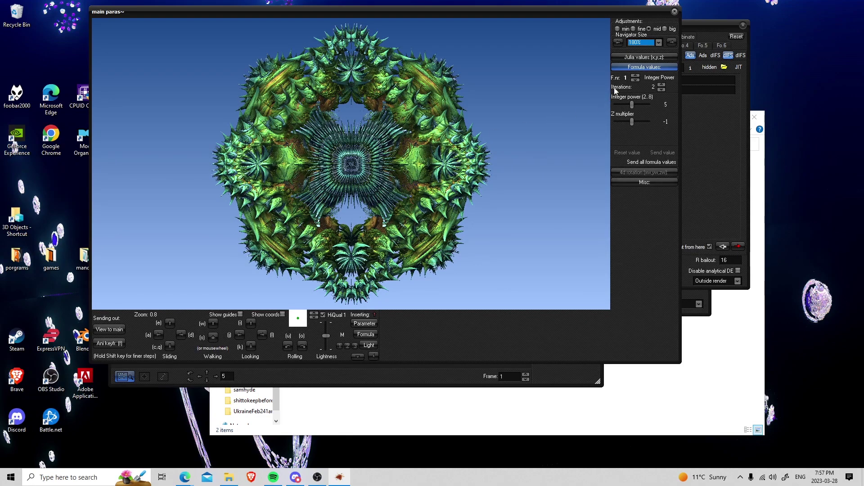
- Set formula 1's Z multiplier to about -1.575 and formula 2's _LogX values to about fixX 0.95, fixLg 2.26 and Mul 1.275
mouse_move(633, 121)
mouse_down()
mouse_move(625, 124)
mouse_move(638, 123)
mouse_up()
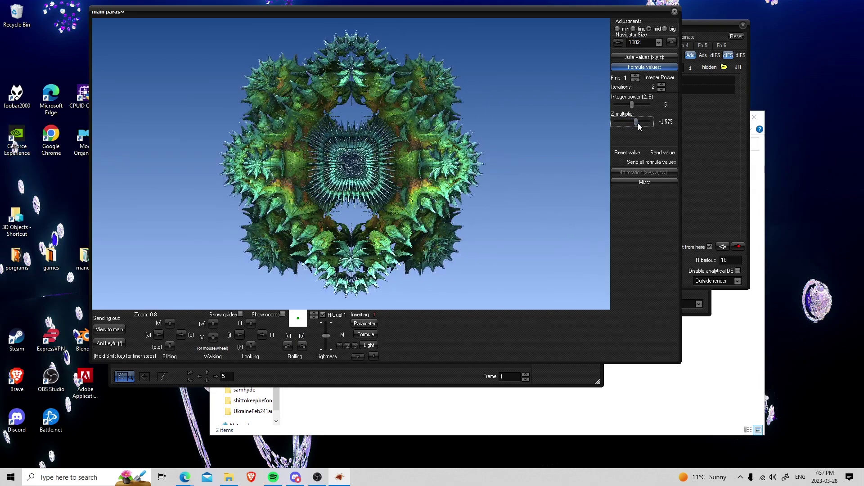
click(636, 76)
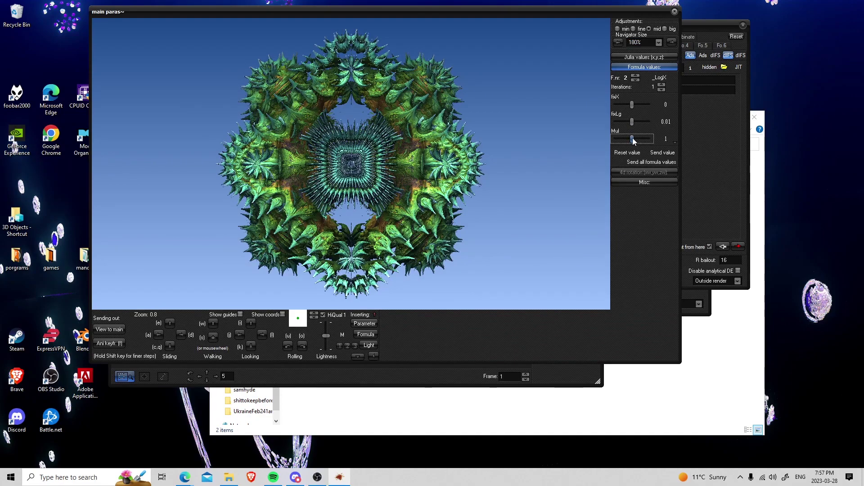
drag(633, 138, 641, 107)
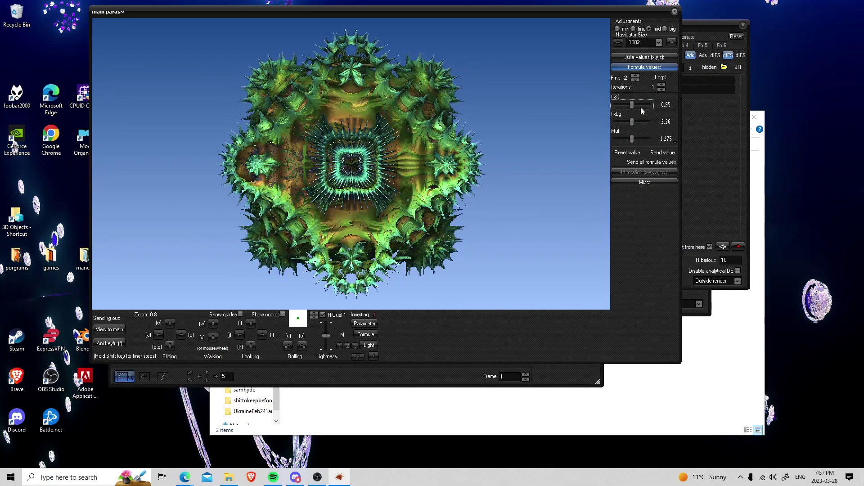
- Fly the Navigator camera in on the spiked square opening at the centre of the fractal, at about 7.9 zoom
scroll(351, 162, up, 5)
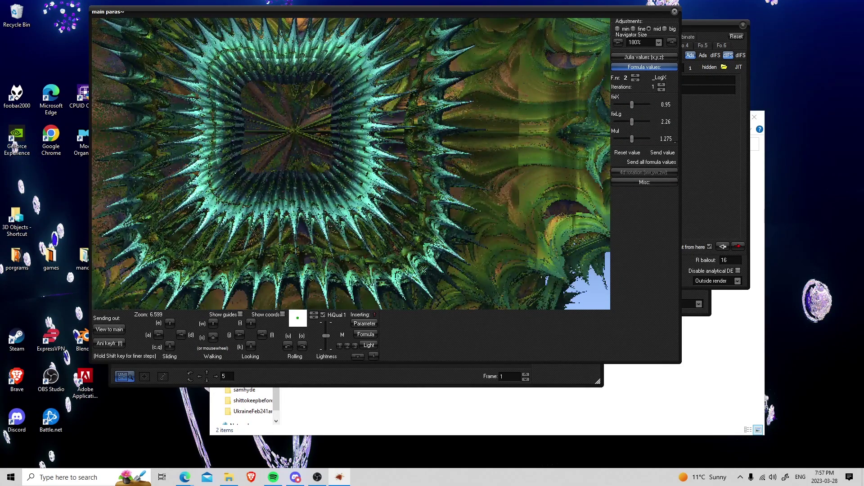
key(w)
key(w)
key(w)
key(w)
key(s)
key(s)
key(s)
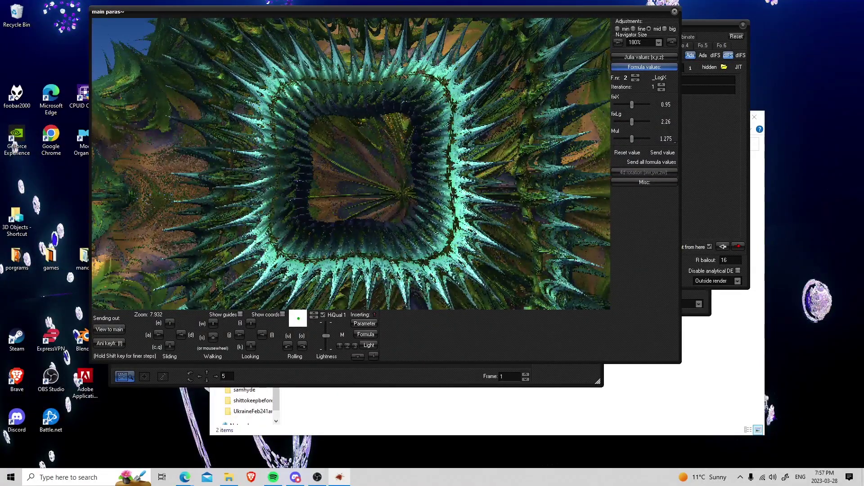
- Send the Navigator view to the main window, clear the Navigator aside and calculate the 3D image at 960 × 540
click(100, 331)
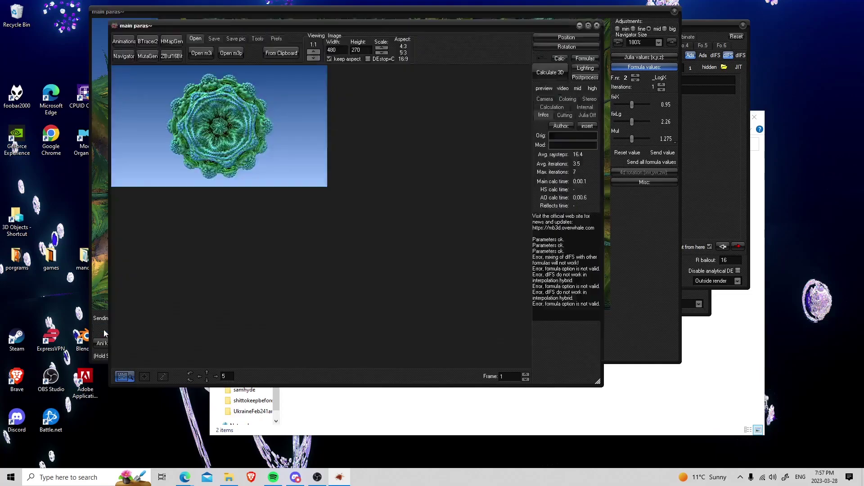
click(705, 131)
drag(563, 20, 527, 161)
click(482, 66)
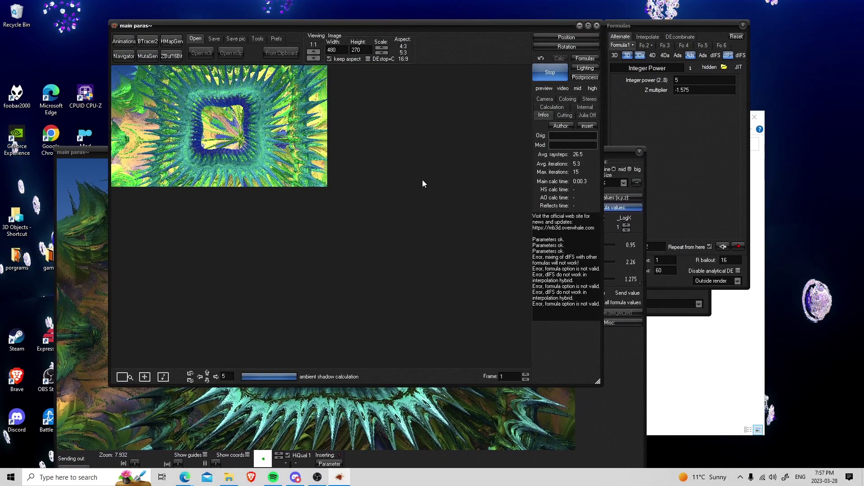
click(382, 47)
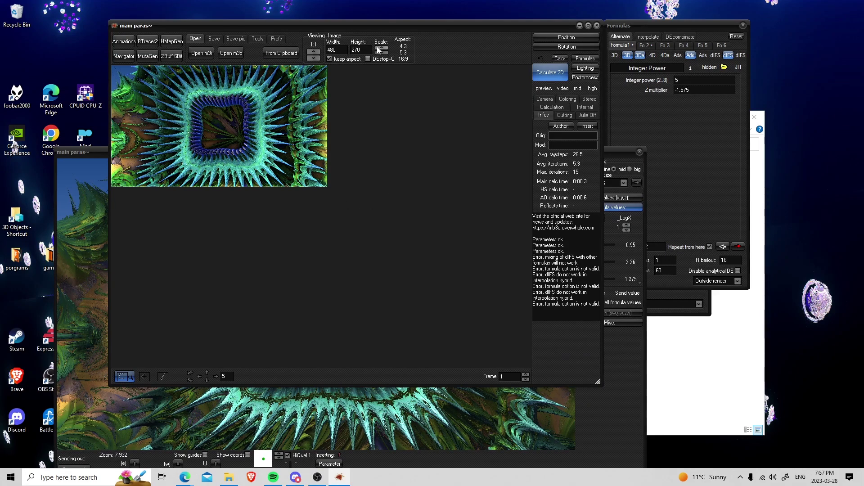
click(550, 73)
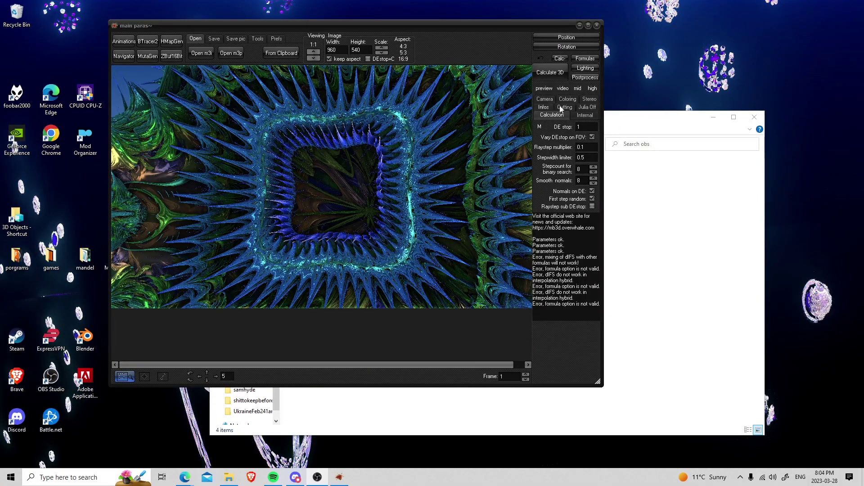
- Open the Lighting window's object settings and its diffuse colour gradient, placing the Color adjustment window over the main window
click(585, 69)
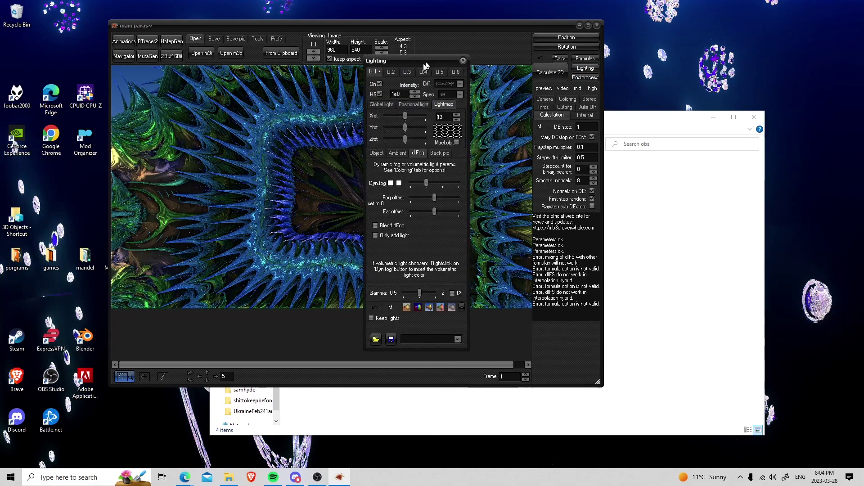
drag(430, 57, 388, 102)
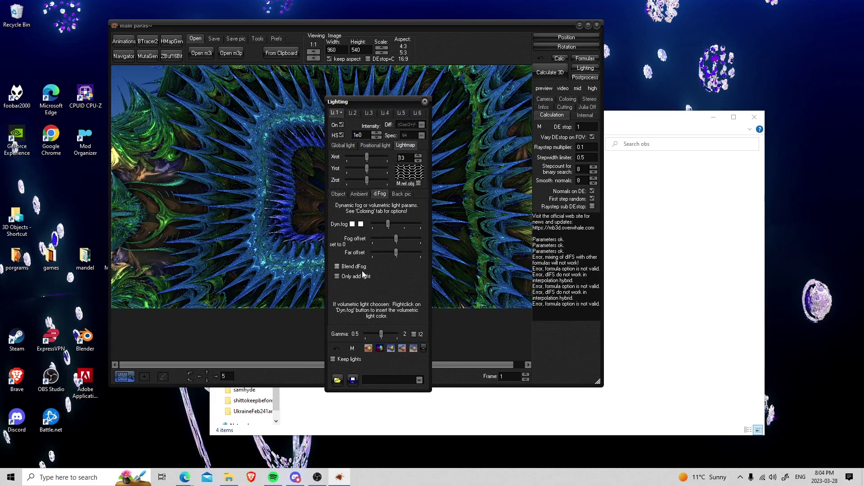
click(340, 195)
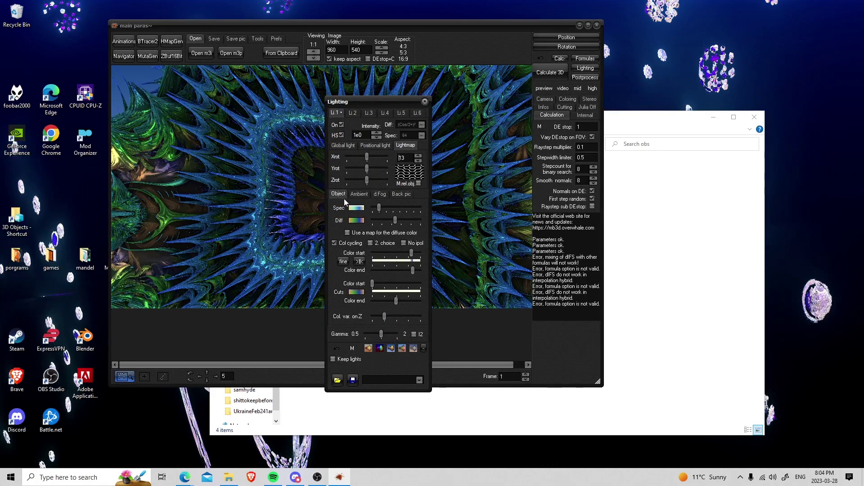
click(361, 221)
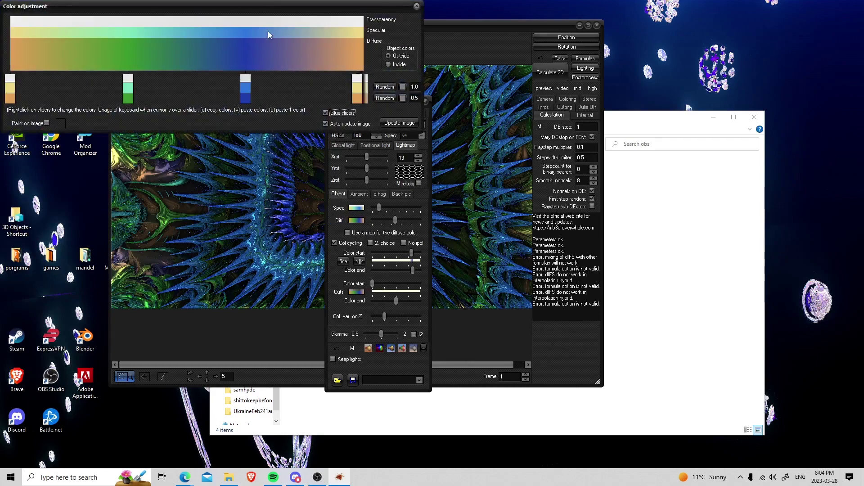
drag(268, 9, 703, 153)
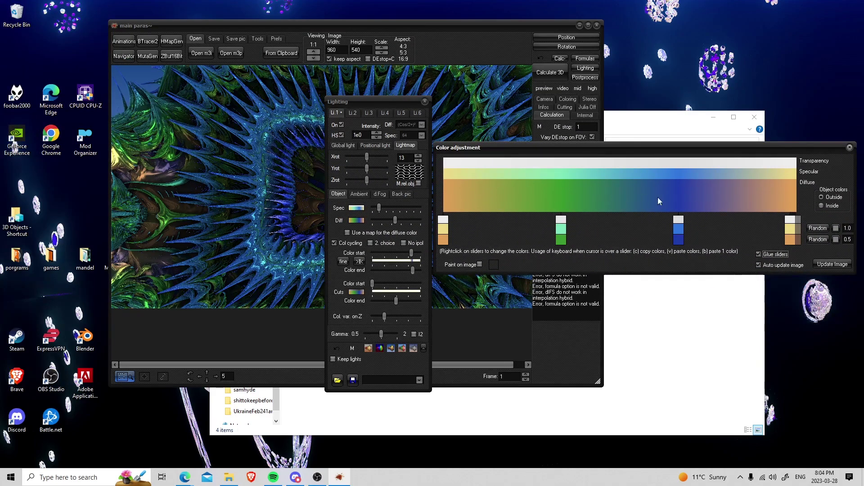
drag(689, 152, 497, 116)
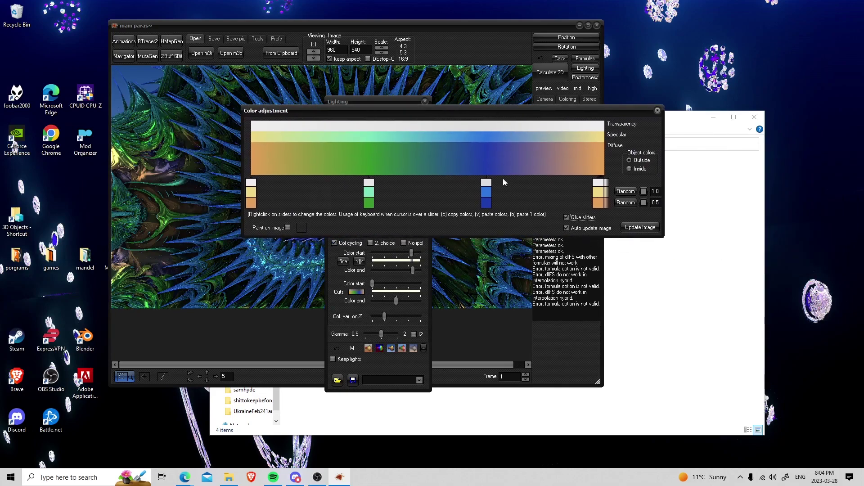
- Shift the glued gradient sliders, unglue them and reposition the green and blue sliders directly next to each other
drag(486, 201, 430, 205)
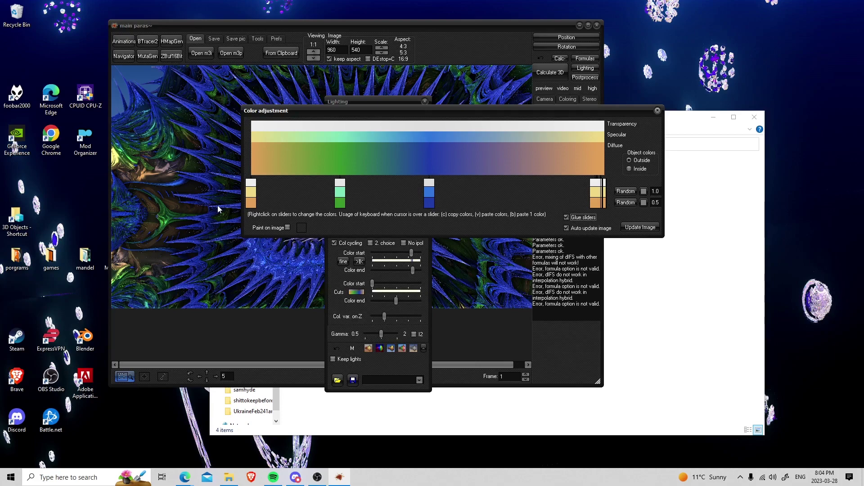
click(567, 217)
drag(429, 208, 582, 205)
mouse_move(341, 203)
mouse_down()
mouse_move(474, 201)
mouse_move(353, 200)
mouse_up()
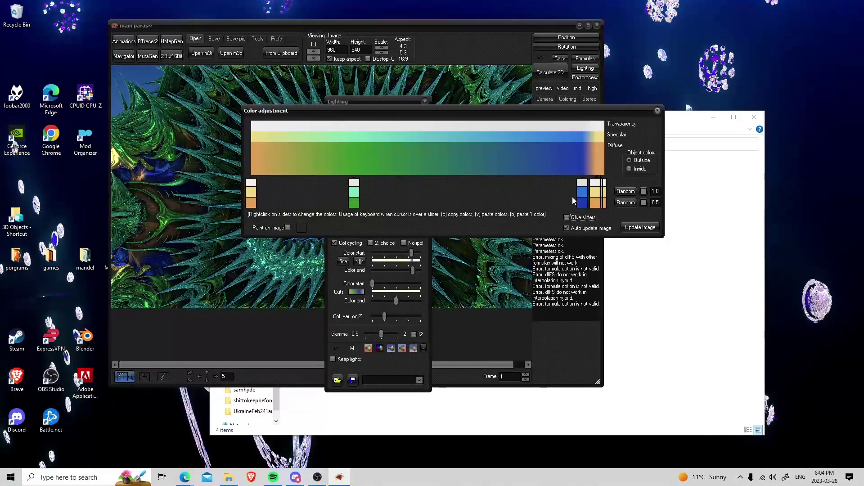
drag(582, 202, 337, 195)
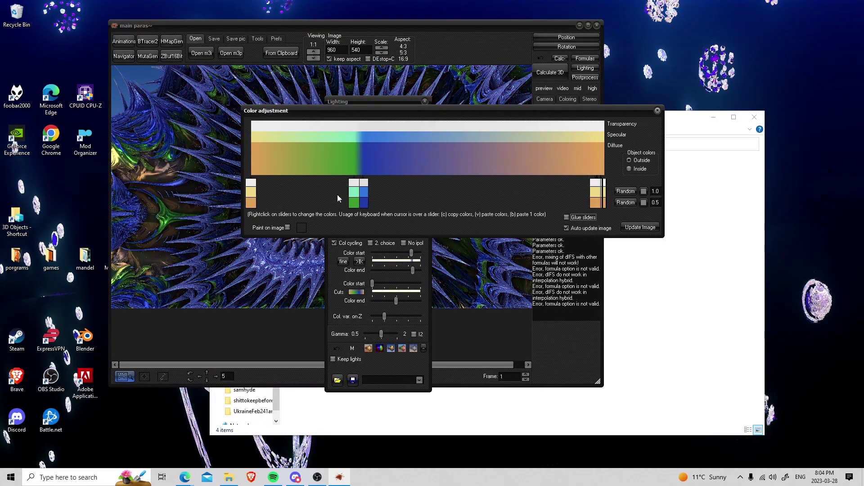
- Change the green slider's diffuse colour to dark maroon (128, 0, 64) and its specular colour to white
right_click(365, 183)
right_click(355, 207)
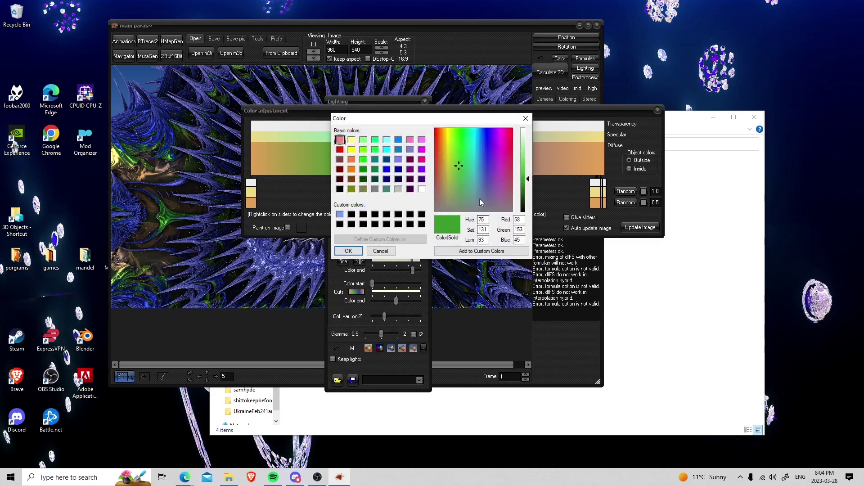
click(410, 159)
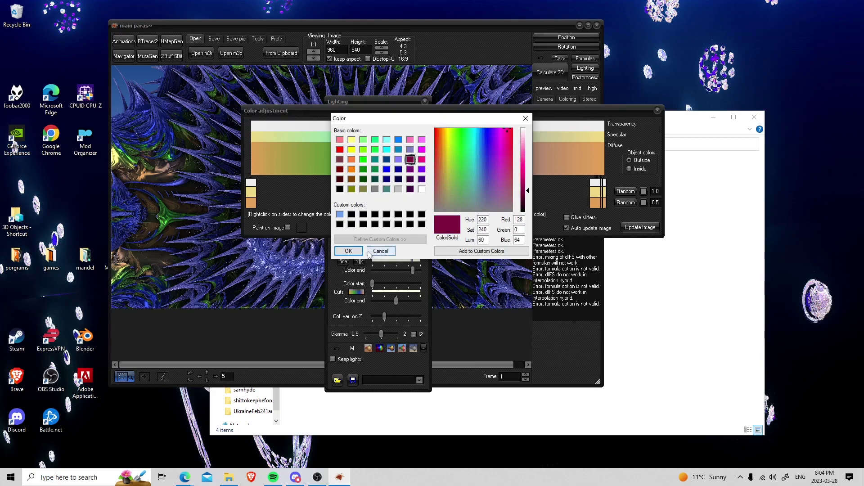
click(349, 251)
right_click(356, 193)
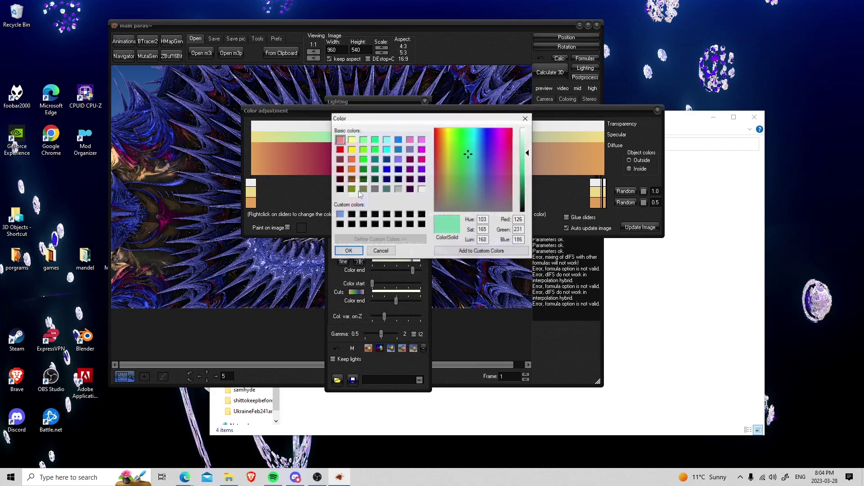
click(421, 190)
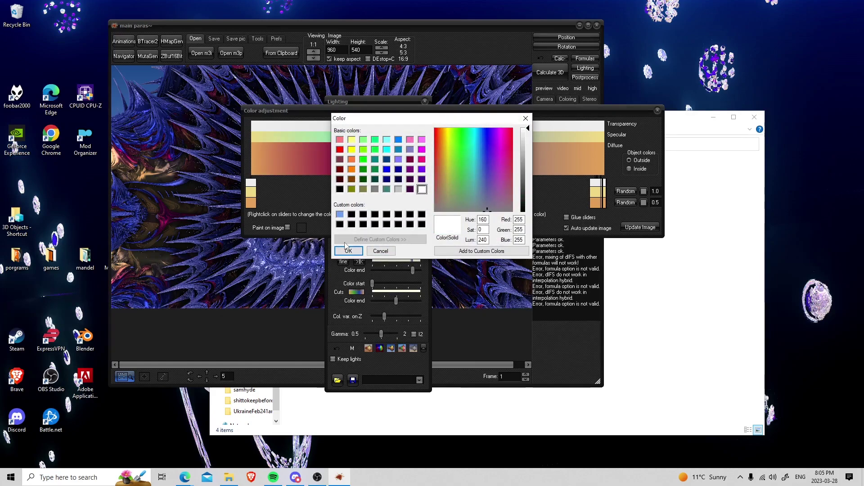
click(358, 251)
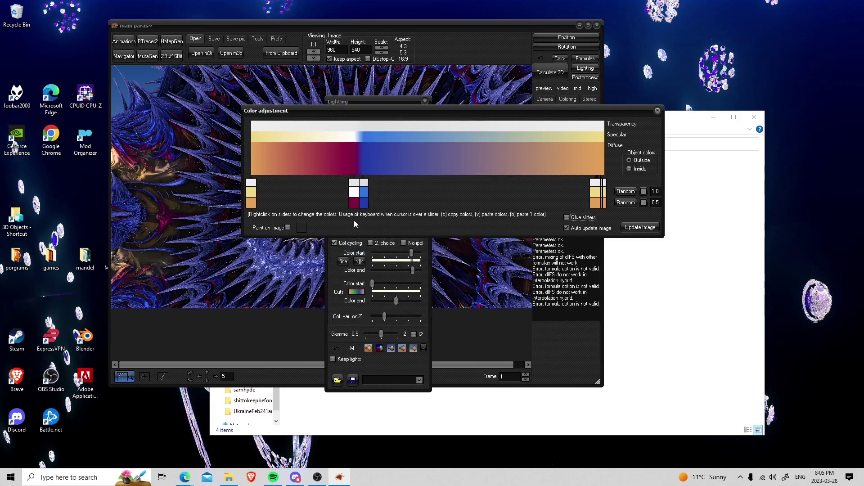
- Make the blue slider's specular colour white and space the maroon and blue sliders apart around the middle of the gradient
right_click(365, 193)
click(423, 190)
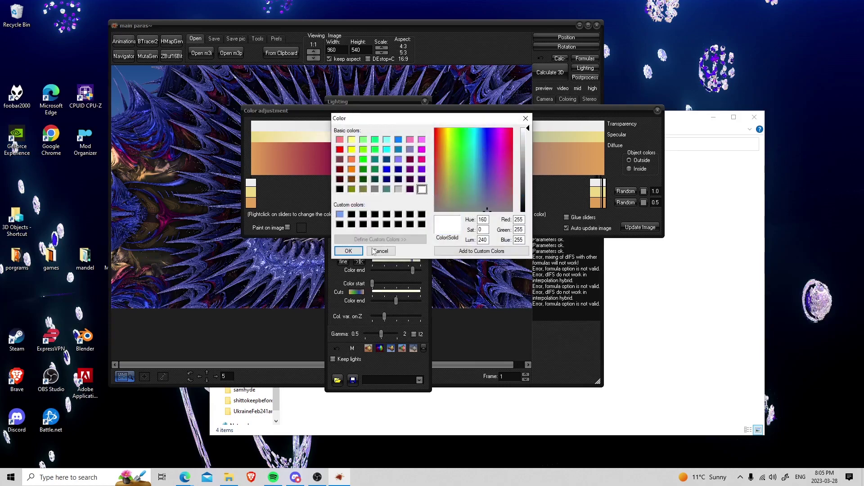
click(381, 251)
drag(365, 200, 425, 204)
drag(355, 207, 412, 199)
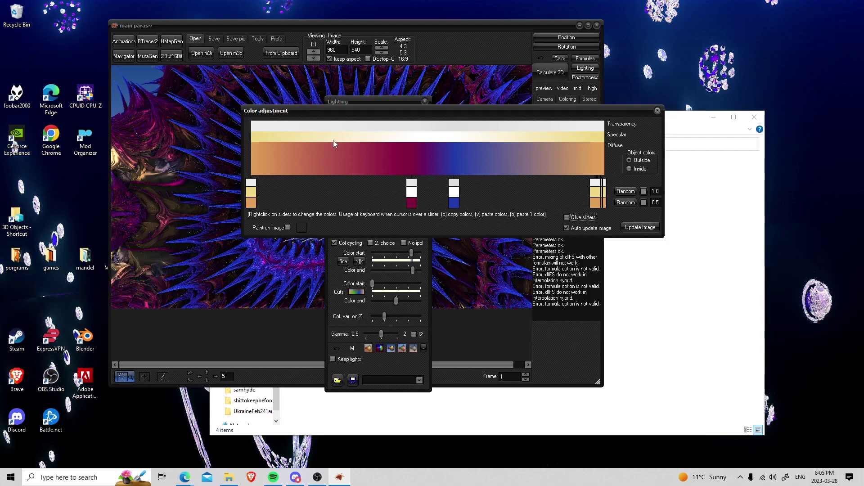
- Change the blue slider's diffuse colour to white and move the Color adjustment and Lighting windows to uncover the render
drag(338, 111, 347, 245)
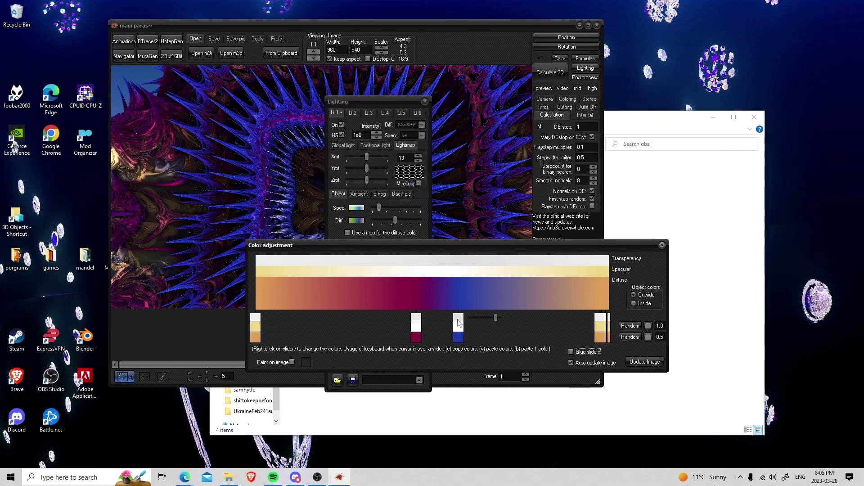
drag(429, 243, 365, 151)
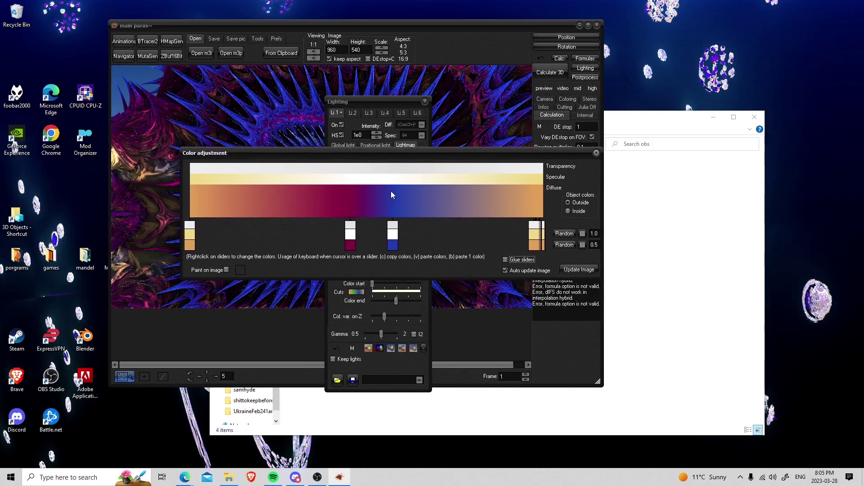
right_click(398, 246)
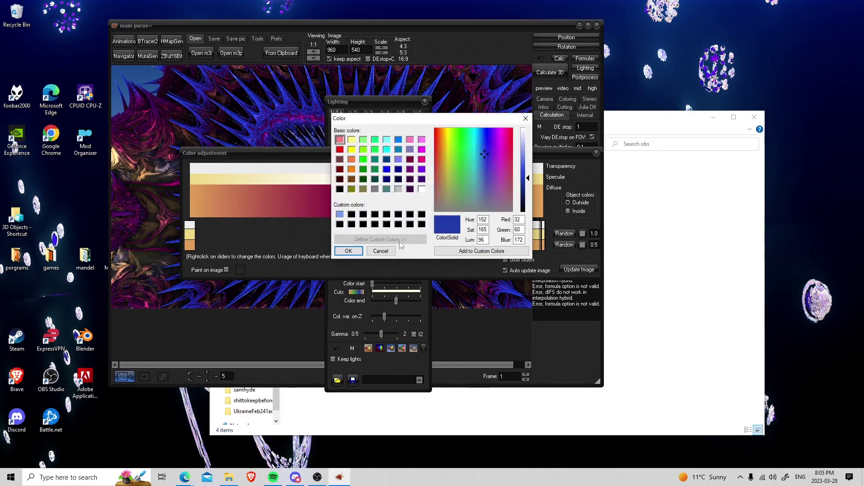
click(422, 189)
click(348, 250)
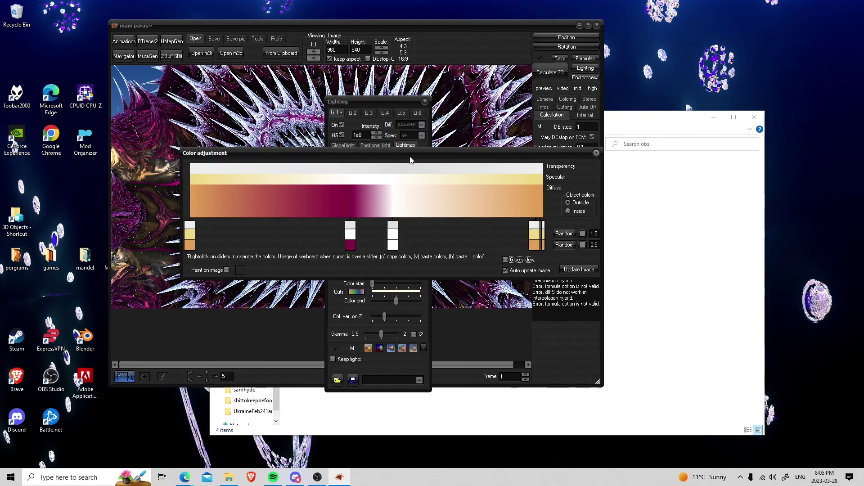
drag(411, 161, 471, 269)
drag(375, 103, 372, 142)
drag(560, 264, 553, 257)
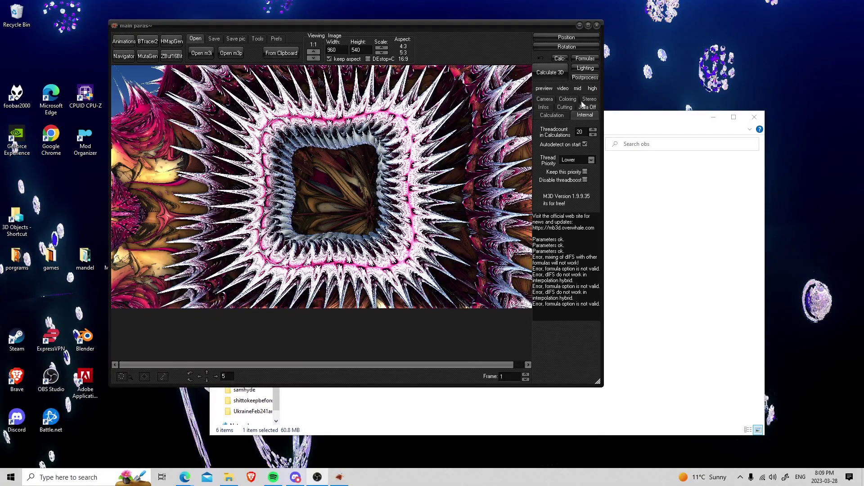
- Examine the Ambient Shadows and Recalculate a Selection options in the post-processing settings
click(586, 77)
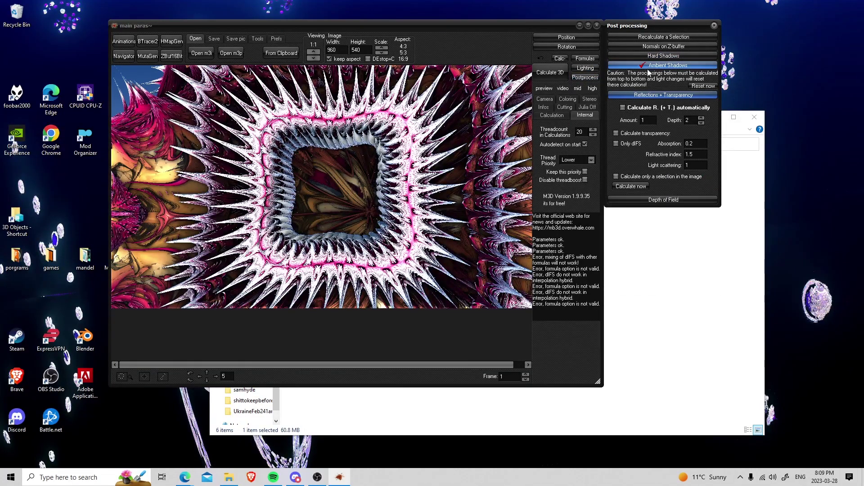
click(649, 67)
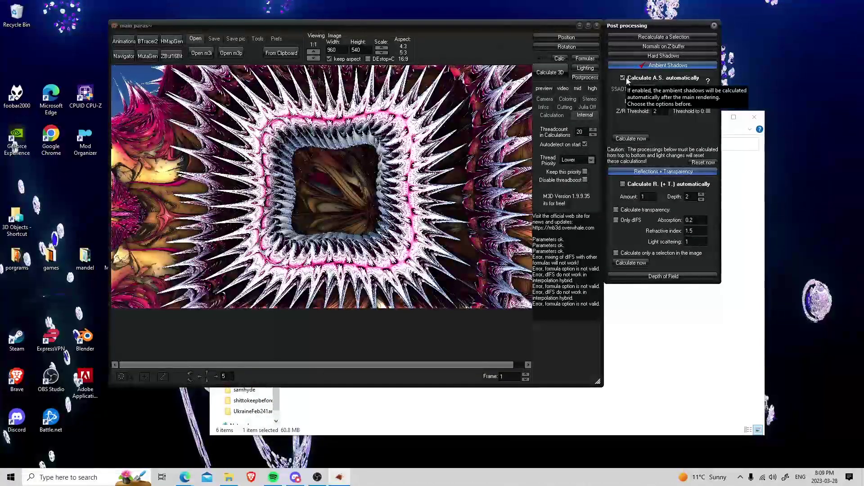
click(643, 67)
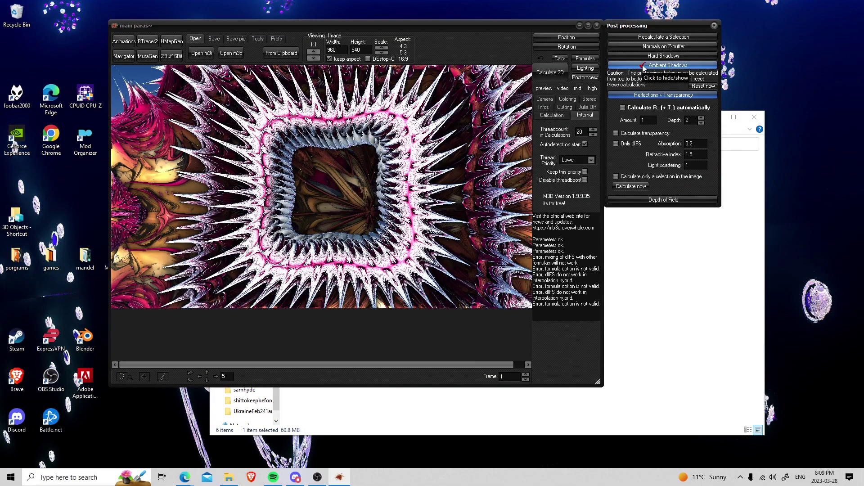
click(664, 38)
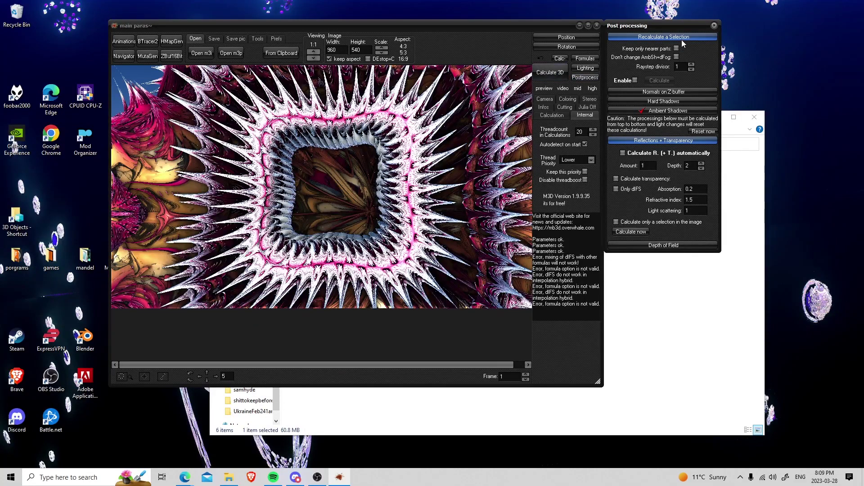
click(682, 39)
- Turn on automatic hard shadow calculation and calculate the hard shadows on the current render
click(687, 55)
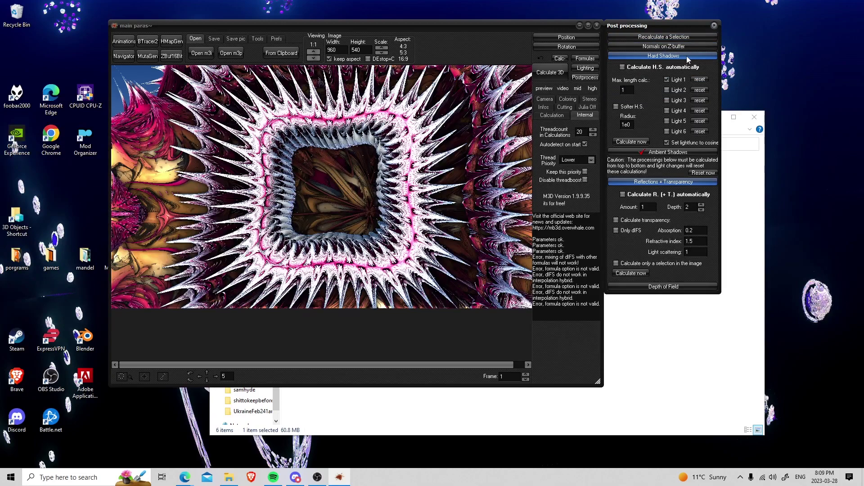
click(622, 67)
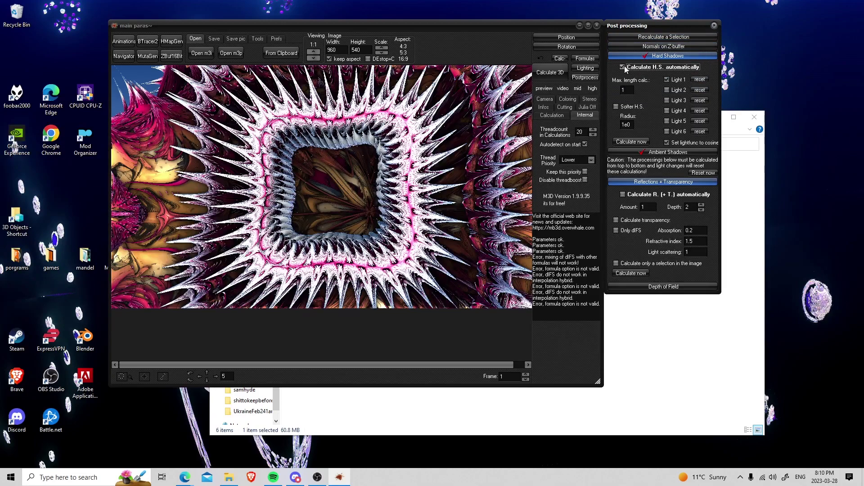
click(638, 143)
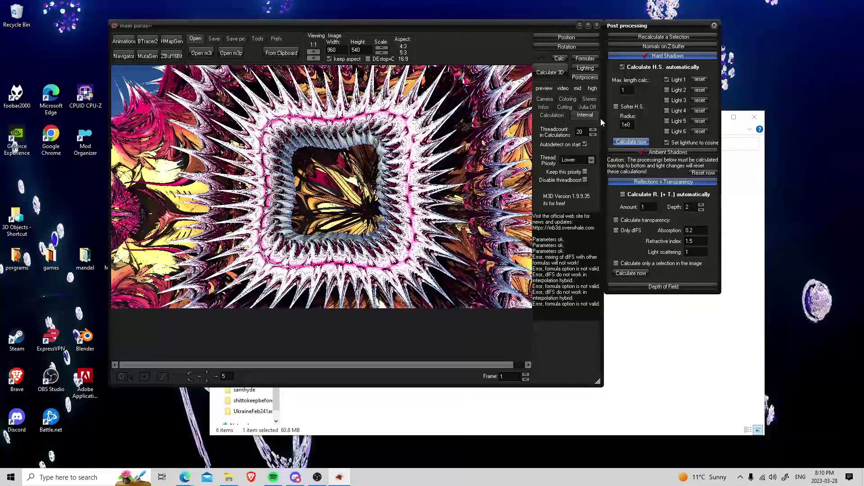
click(674, 56)
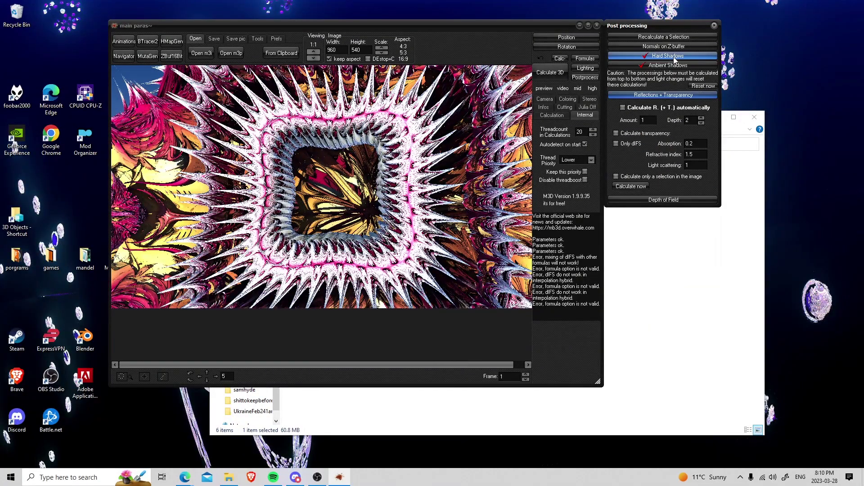
- Turn on automatic depth of field calculation and recalculate the 3D render
click(642, 200)
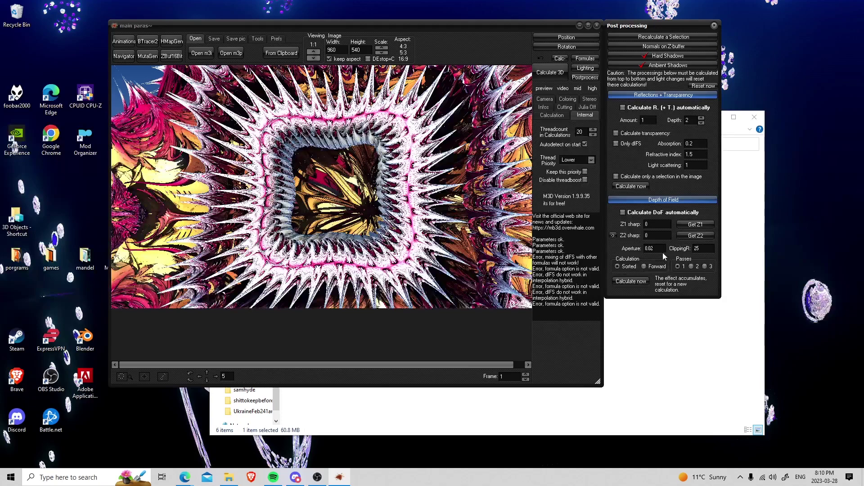
click(623, 213)
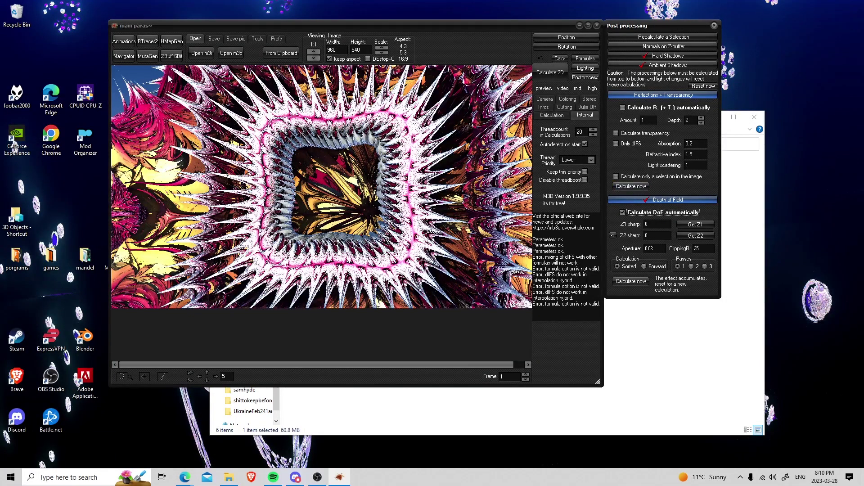
click(549, 71)
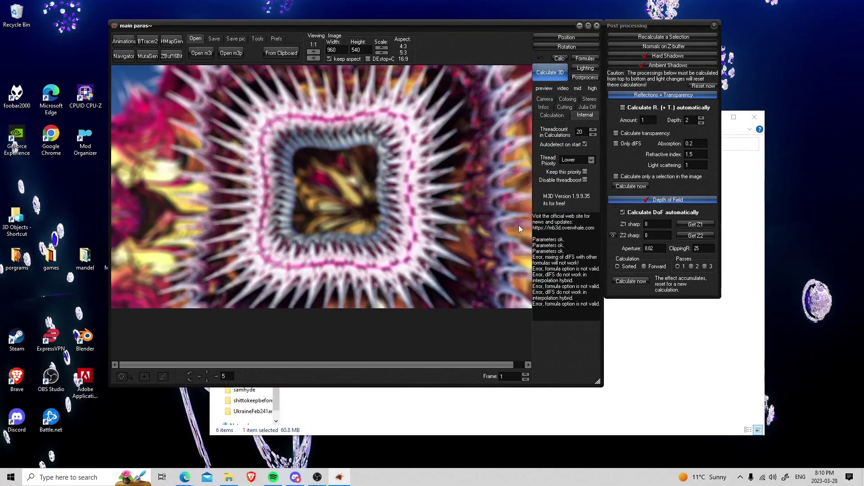
- Pick the depth of field's Z1 sharp point at the image's upper-left pink area and Z2 on the spikes right of and below the central opening
click(695, 225)
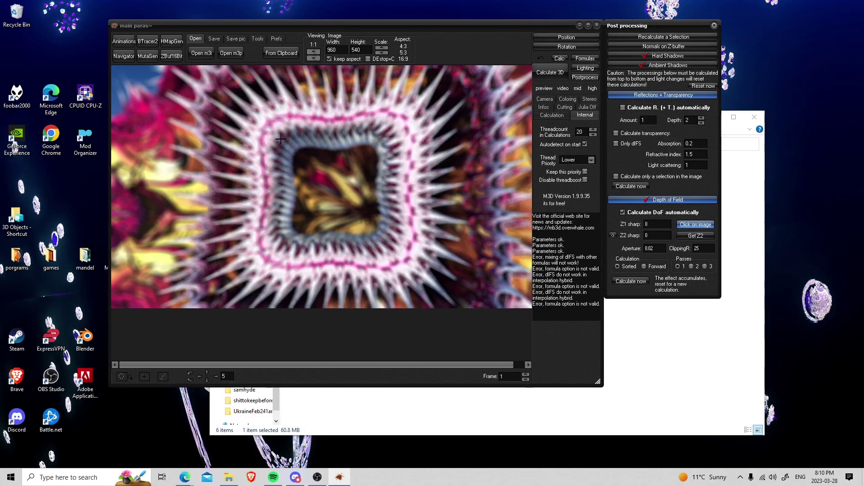
click(134, 99)
click(682, 236)
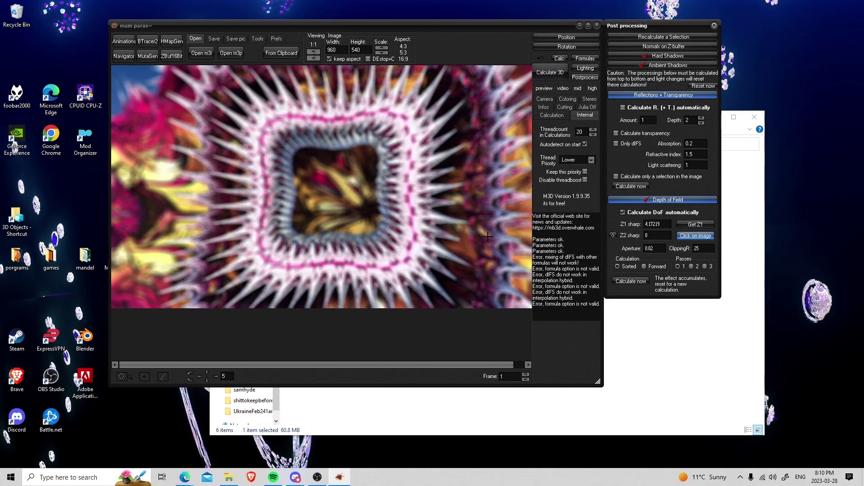
click(451, 241)
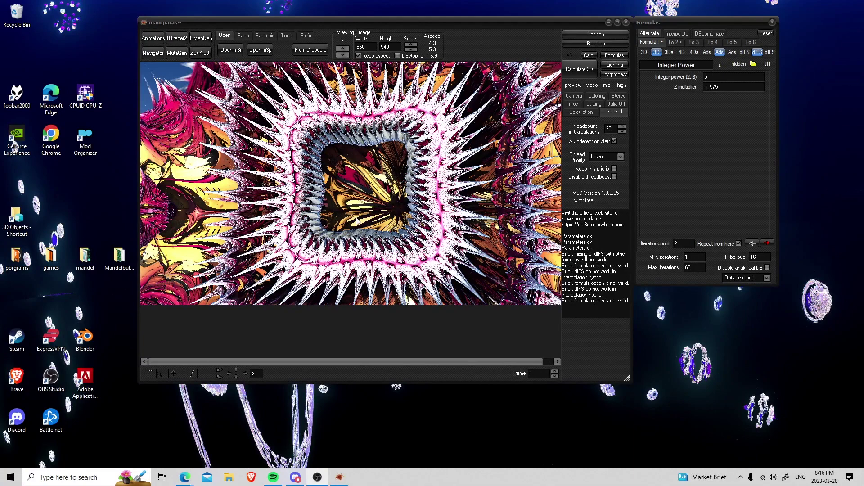
- Close the Formulas window, then reposition the main window and enlarge it beyond the rendered image's width and height
click(772, 22)
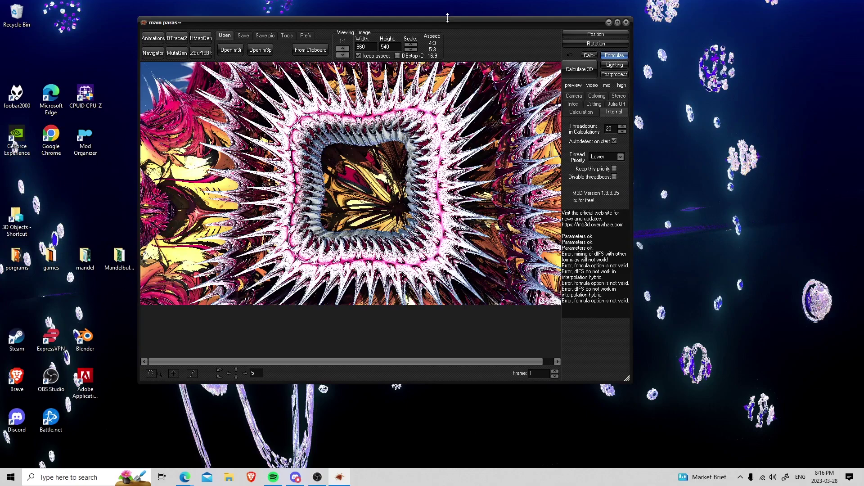
drag(450, 48, 541, 35)
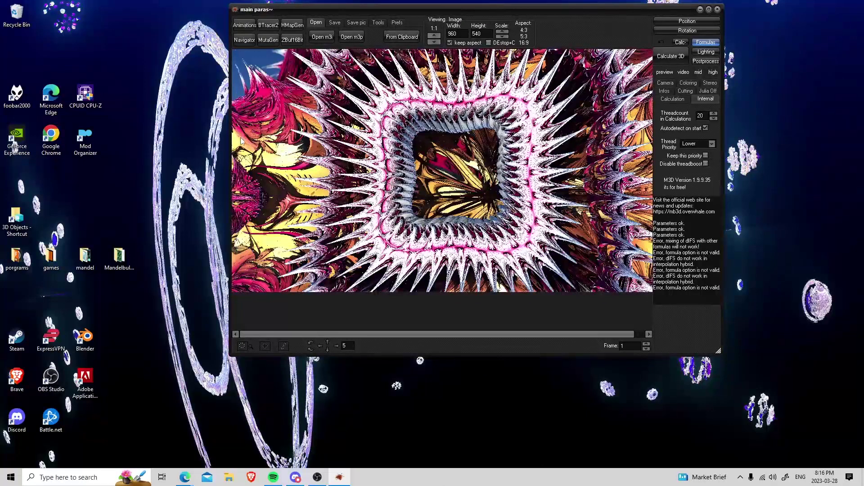
drag(229, 130, 175, 127)
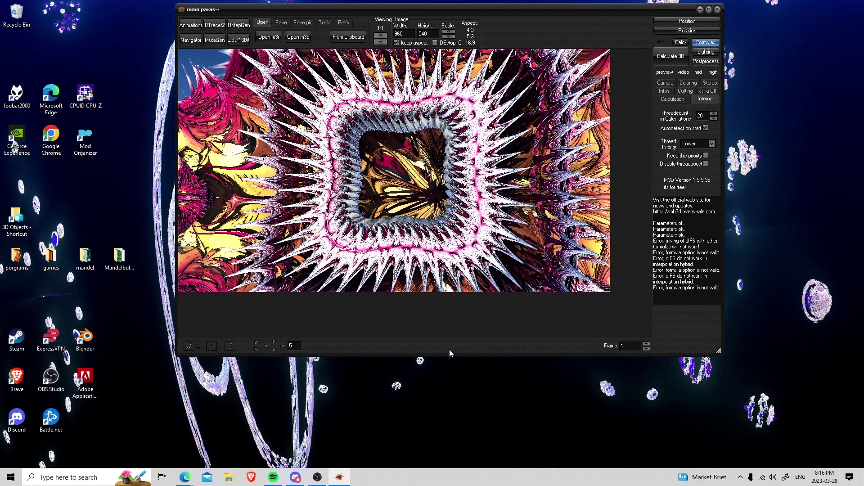
drag(446, 357, 451, 396)
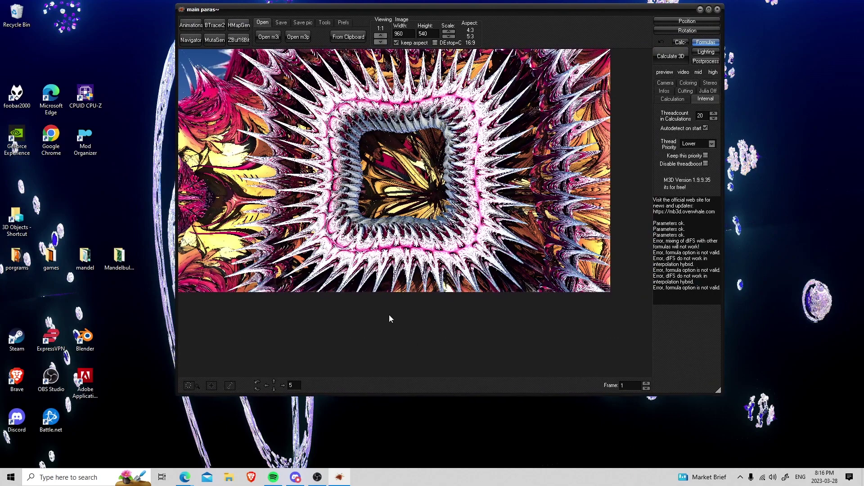